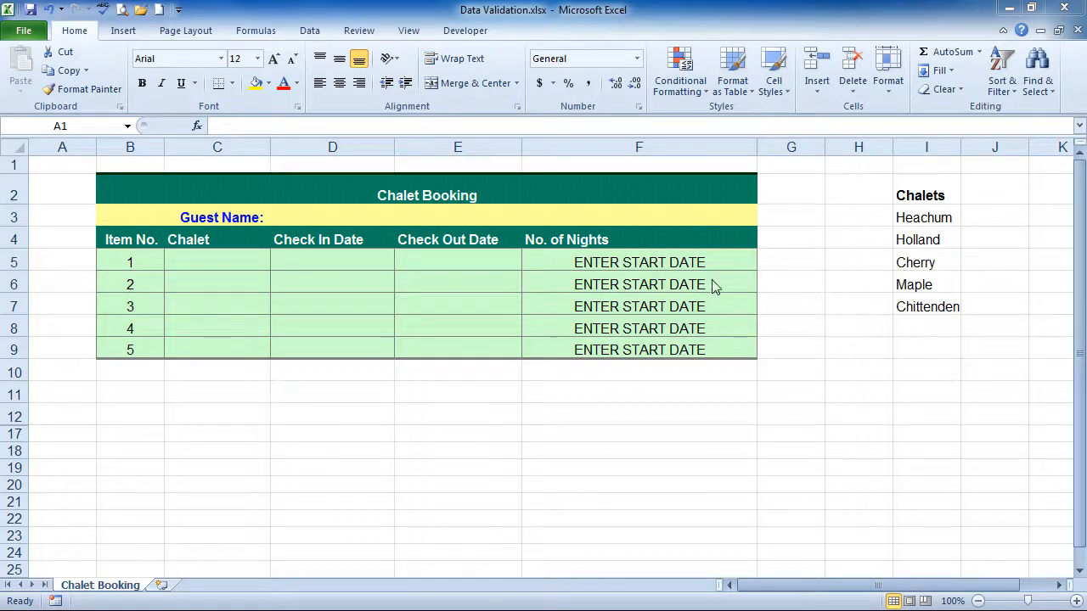
Step: Set up a Custom data validation rule on the Guest Name cell D3 with the formula =istext(d3)
left_click(317, 217)
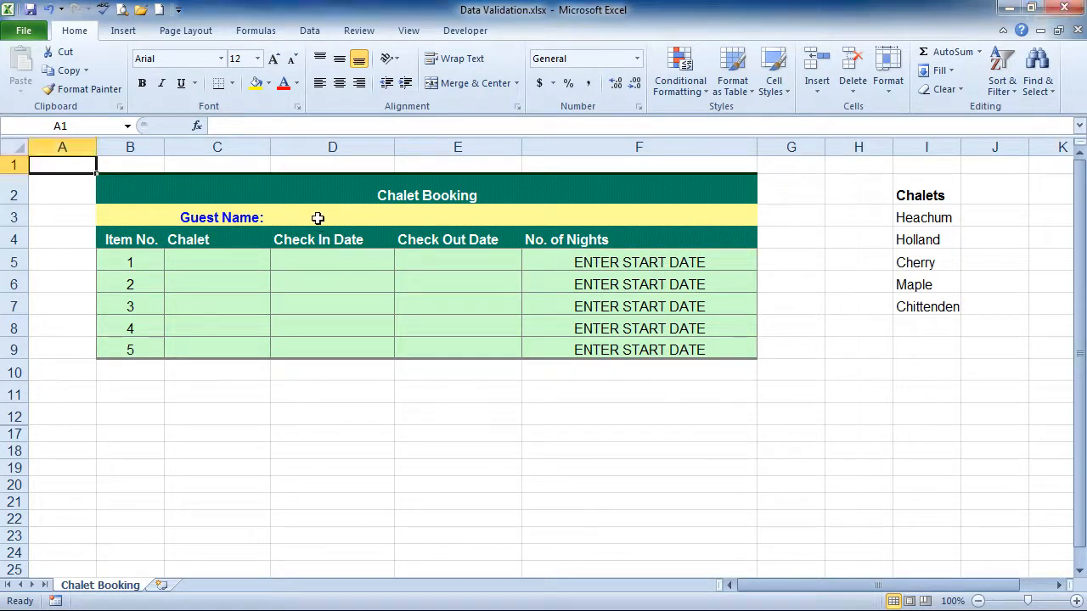
left_click(318, 218)
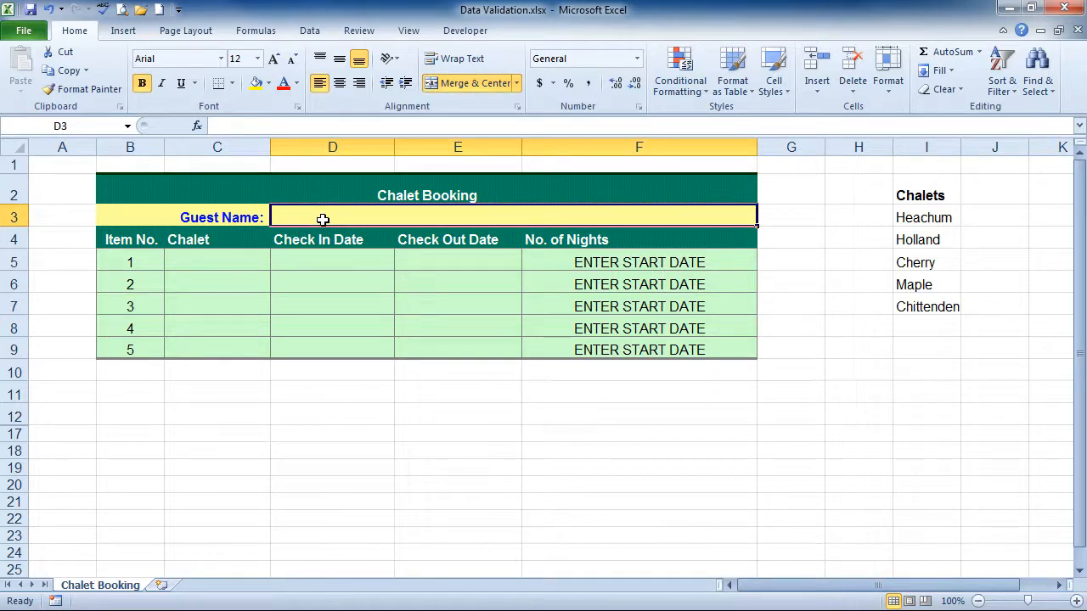
left_click(316, 32)
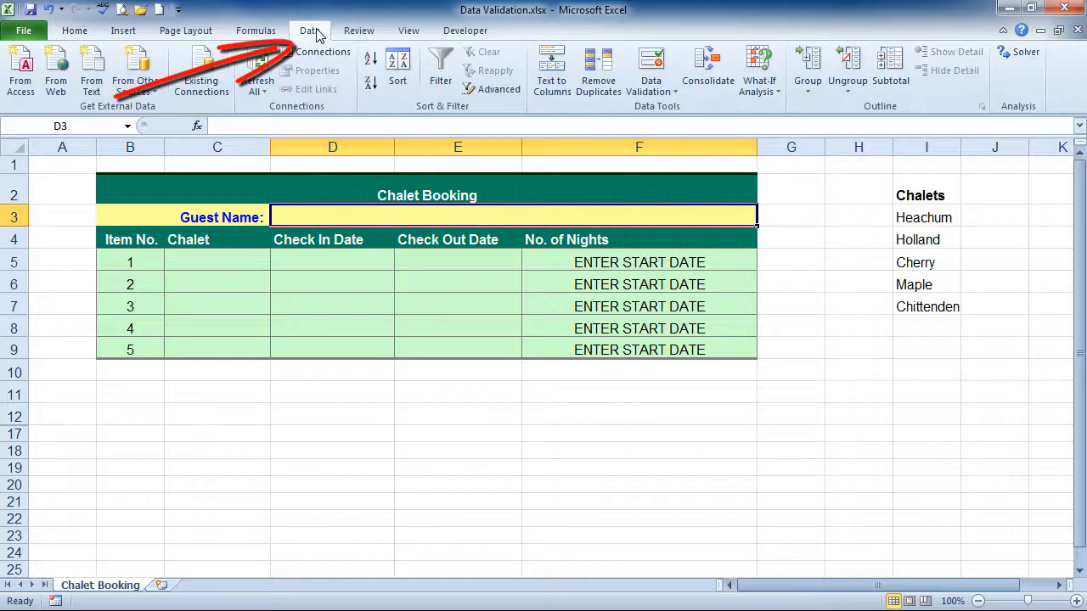
left_click(655, 62)
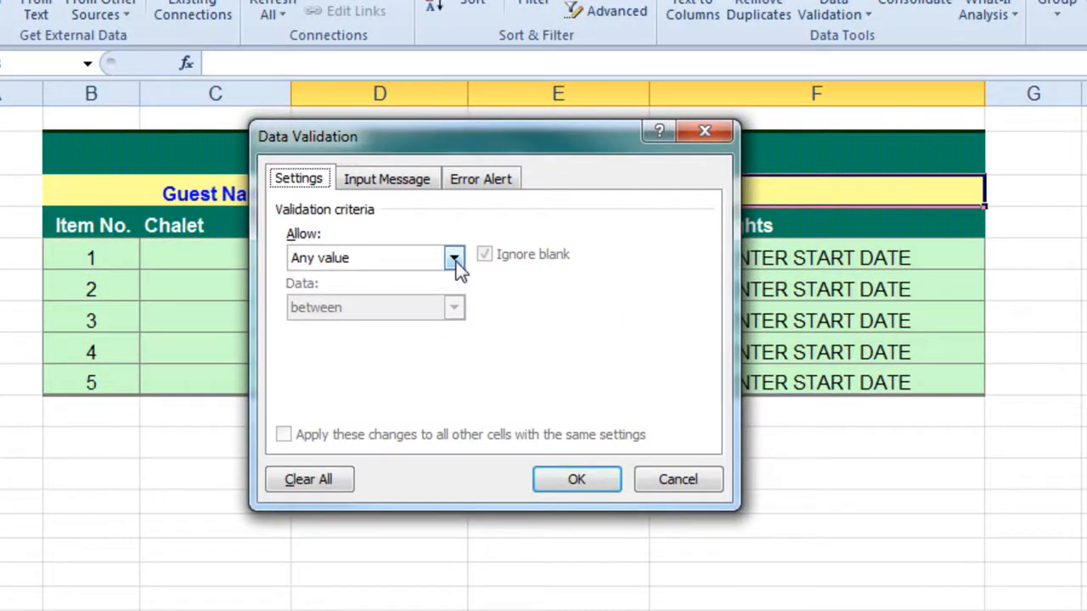
left_click(455, 259)
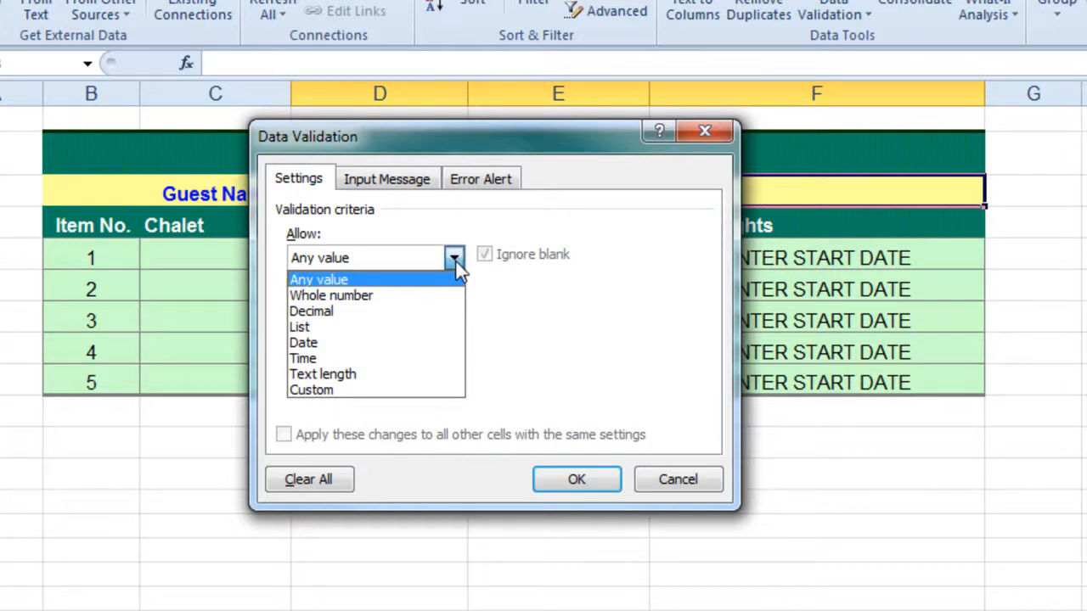
left_click(333, 391)
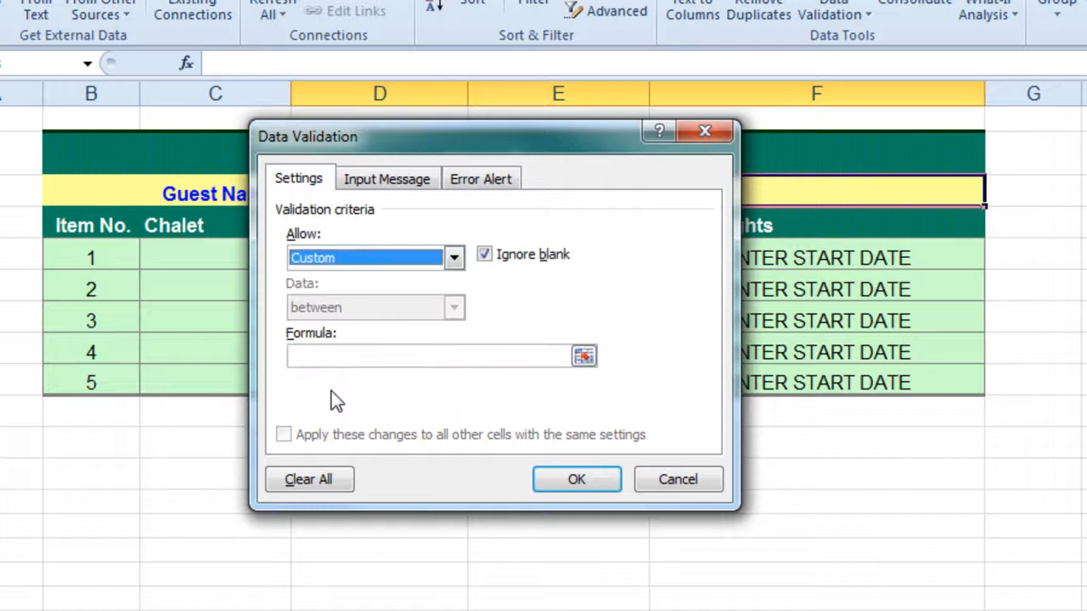
left_click(335, 356)
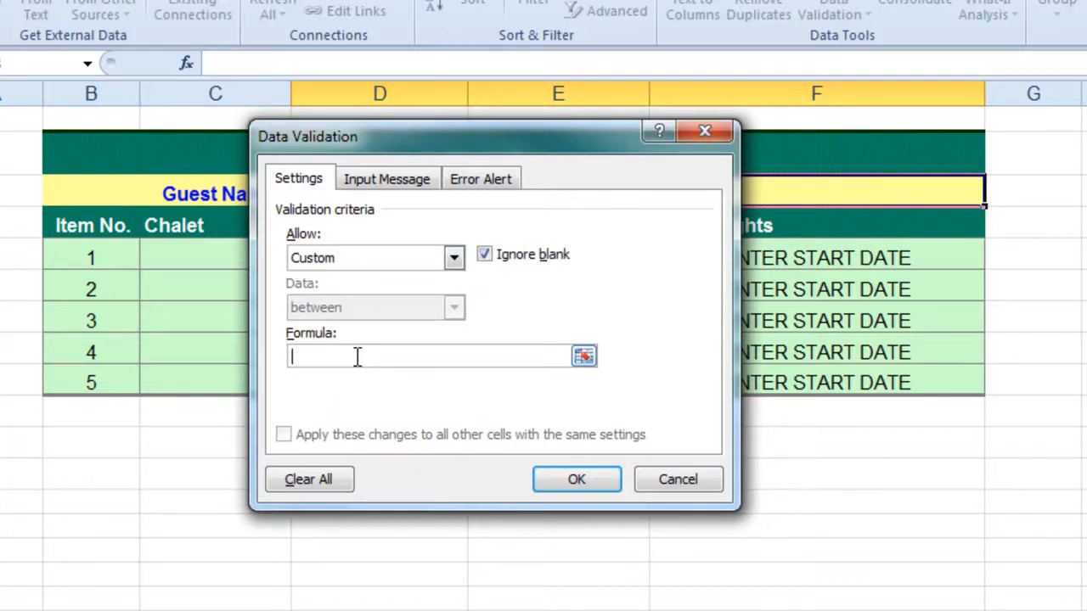
type("=istext(d3)")
Step: Give the D3 validation an input message titled "Guest Name" that reads "Type Guest's Full Name"
left_click(387, 180)
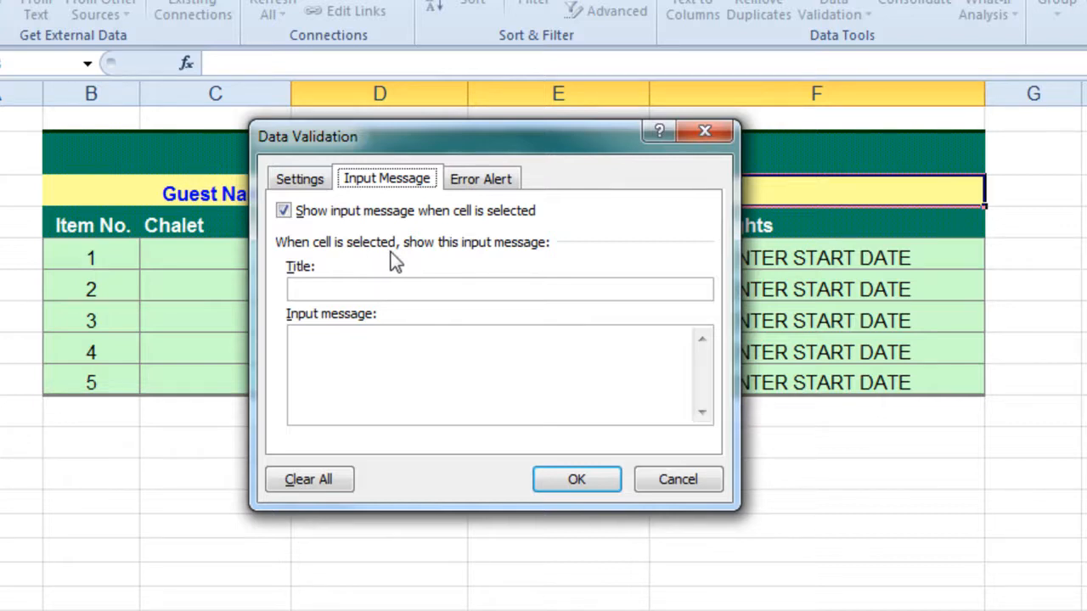
left_click(405, 290)
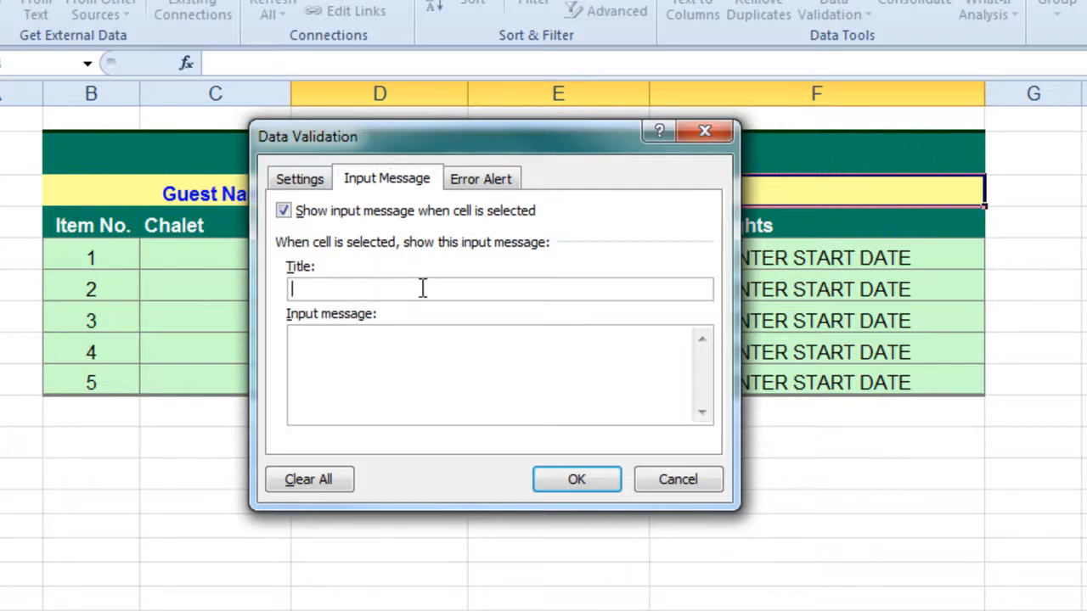
type("Guest Name")
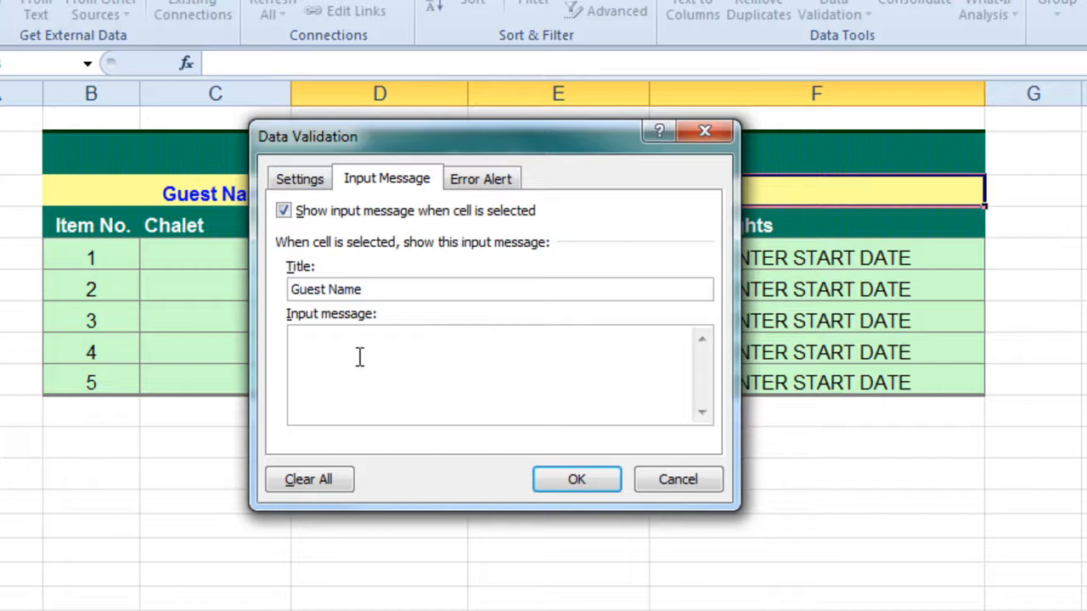
left_click(359, 356)
type("Type Guest's Full Name")
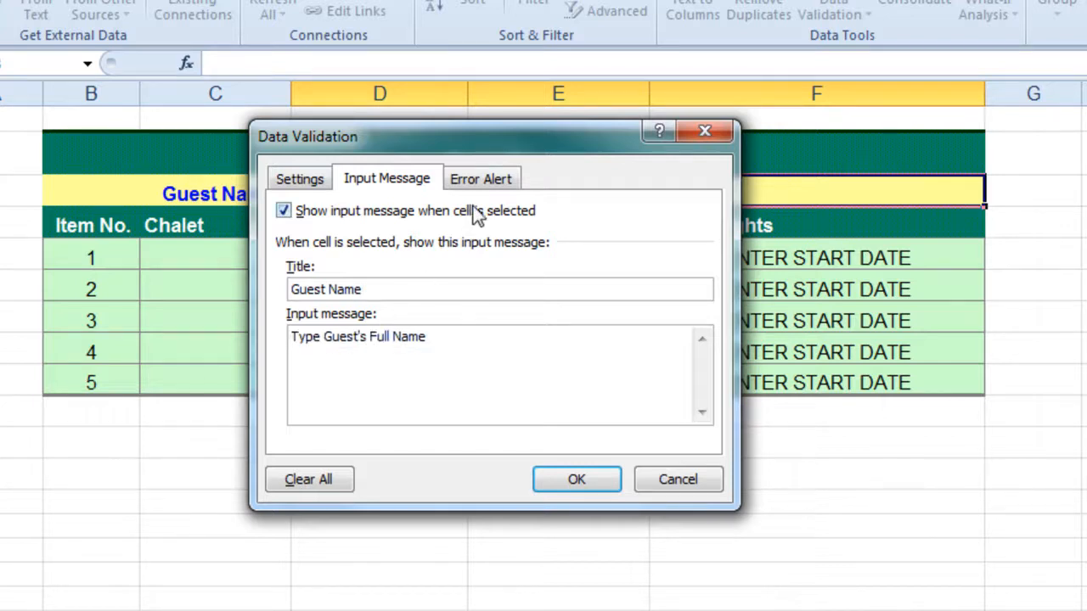
Step: Add an error alert titled "Invalid Data" with the message "Must enter text for the guest name", and apply the D3 validation
left_click(489, 179)
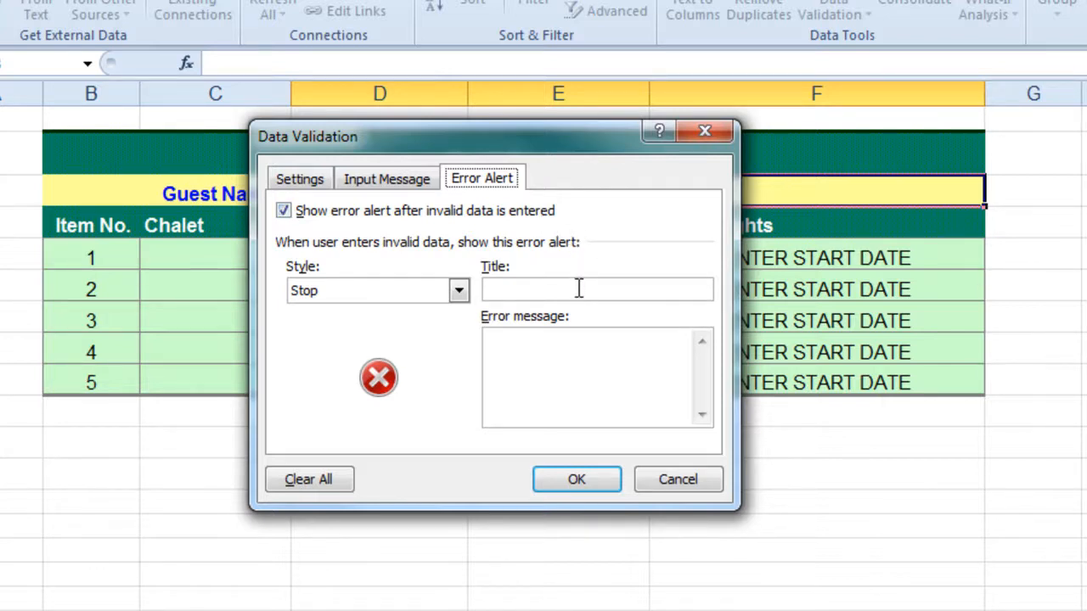
left_click(536, 289)
type("In")
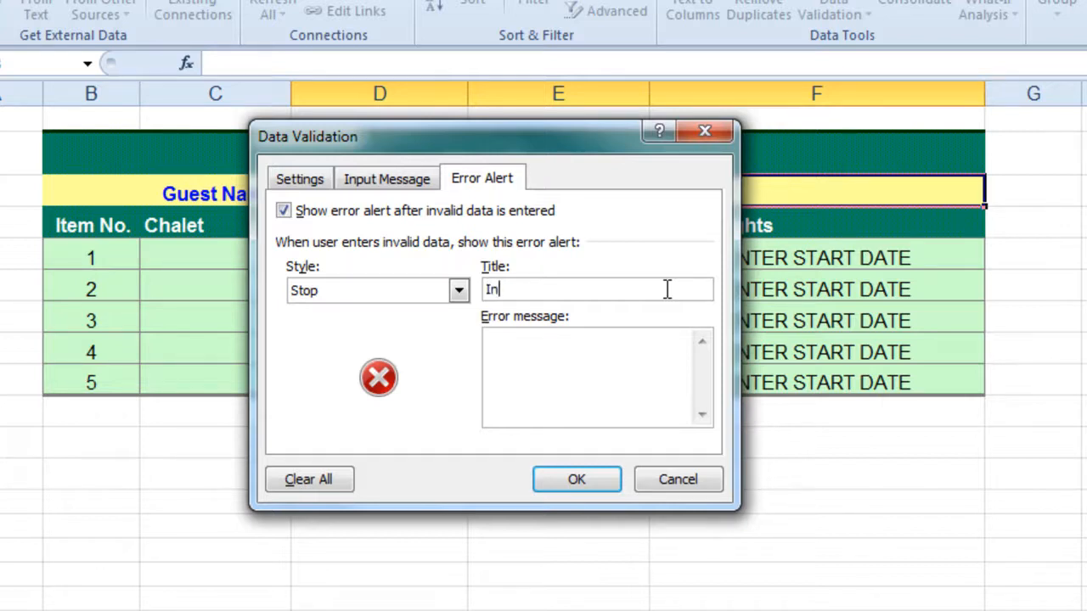
type("valid Data")
left_click(534, 346)
type("Must enter text for the guest name")
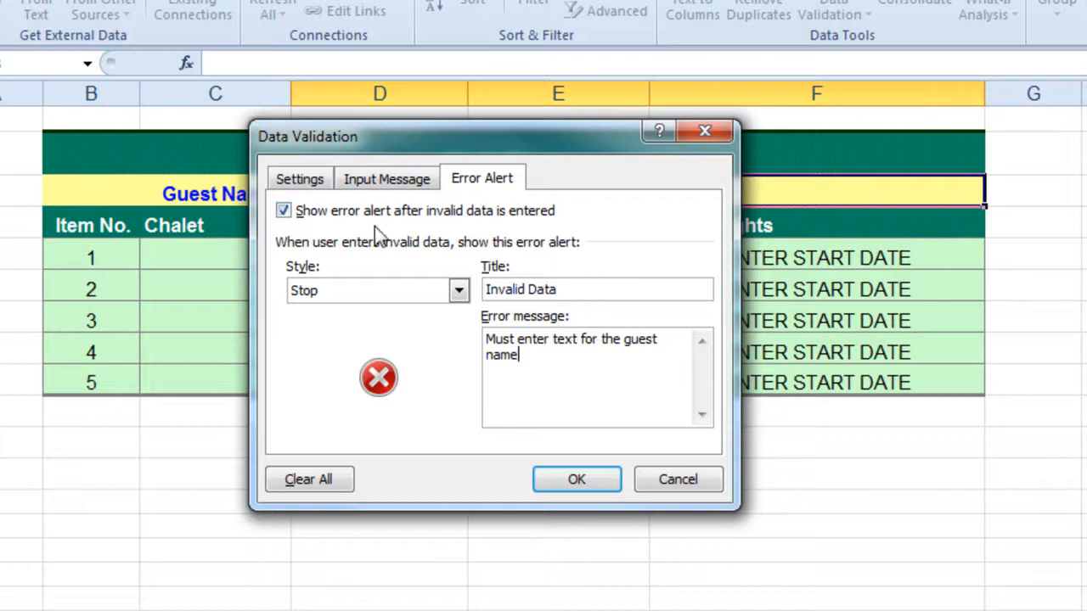
left_click(595, 482)
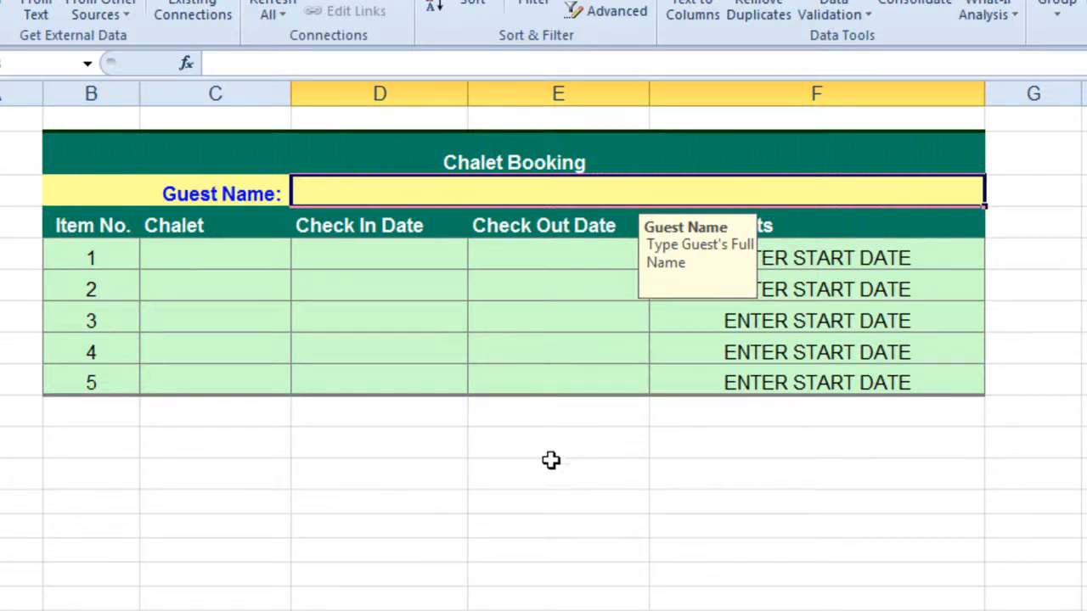
Step: Test the Guest Name validation by trying to enter the date 9/21/13 in D3, and choose to retry
left_click(404, 288)
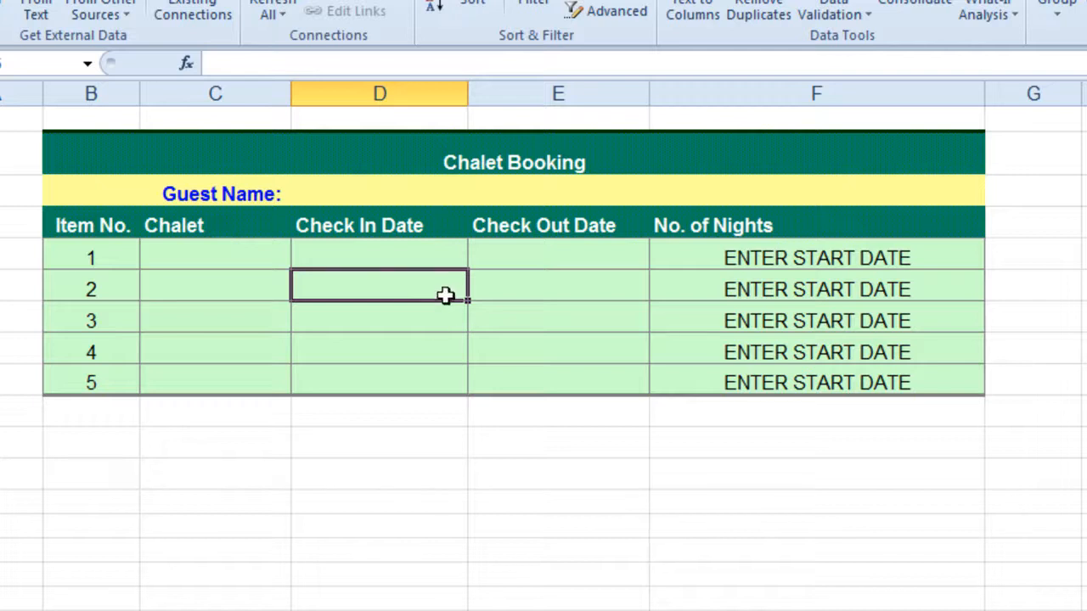
left_click(338, 195)
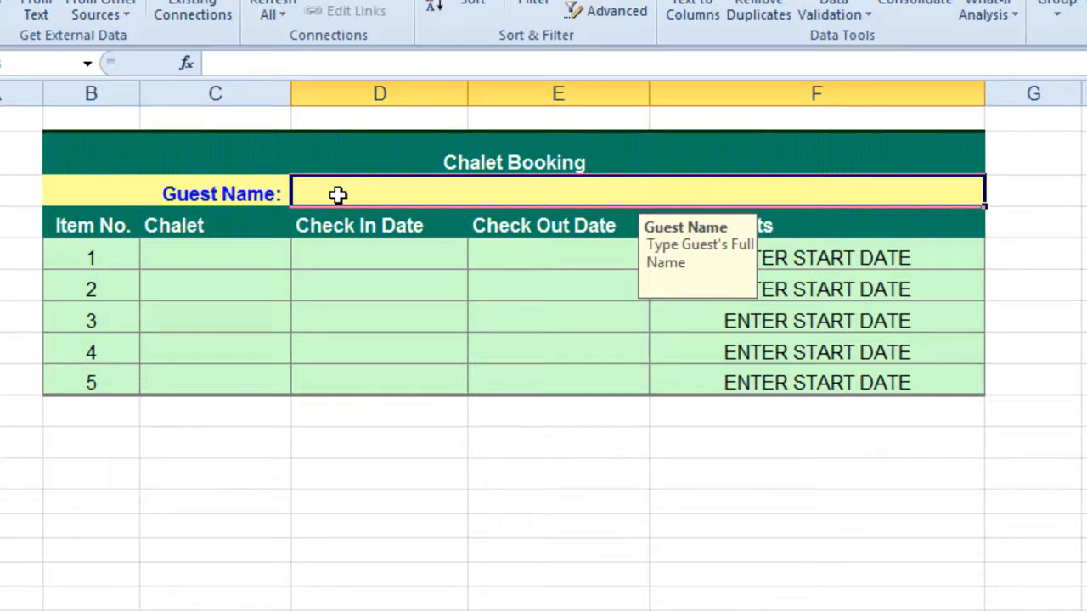
type("9/21/13")
key("Return")
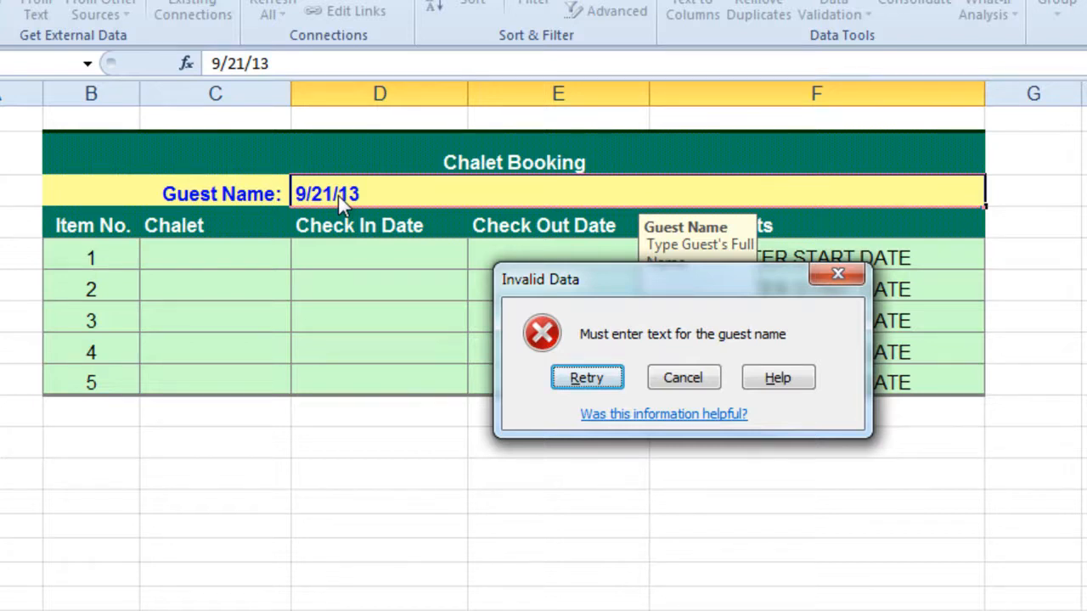
left_click(596, 378)
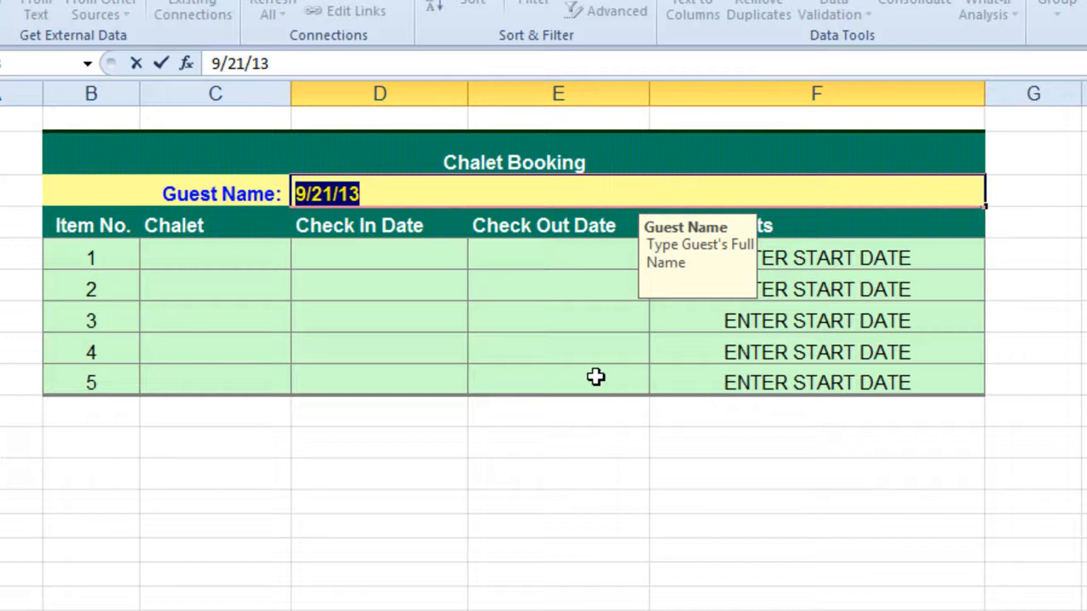
Step: Enter a sample guest's full name in D3 in place of the date, and clear the cell again
type("Jane Doe")
key("Return")
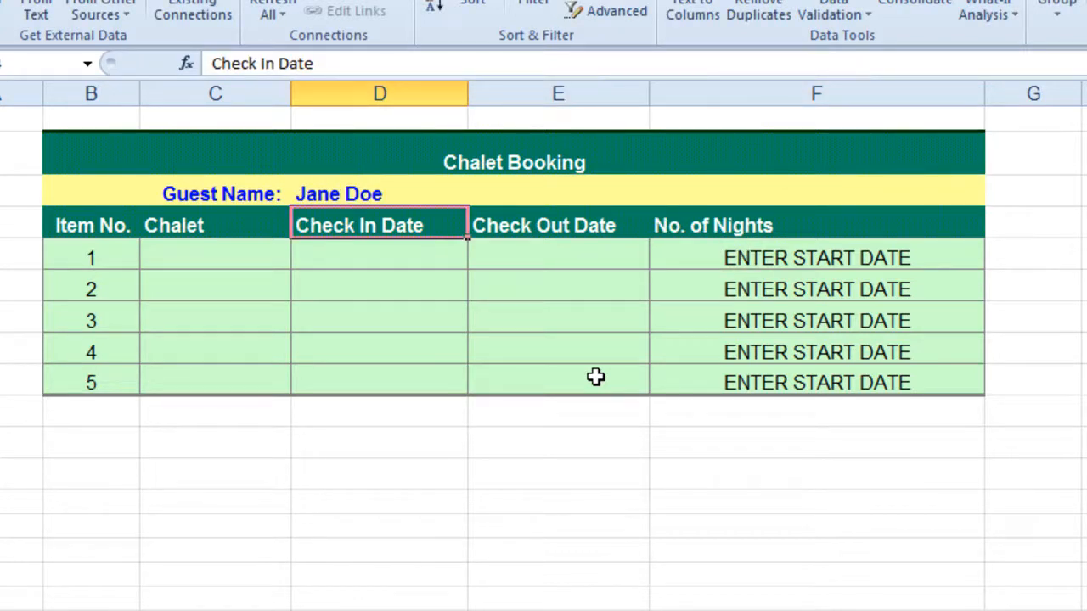
left_click(365, 194)
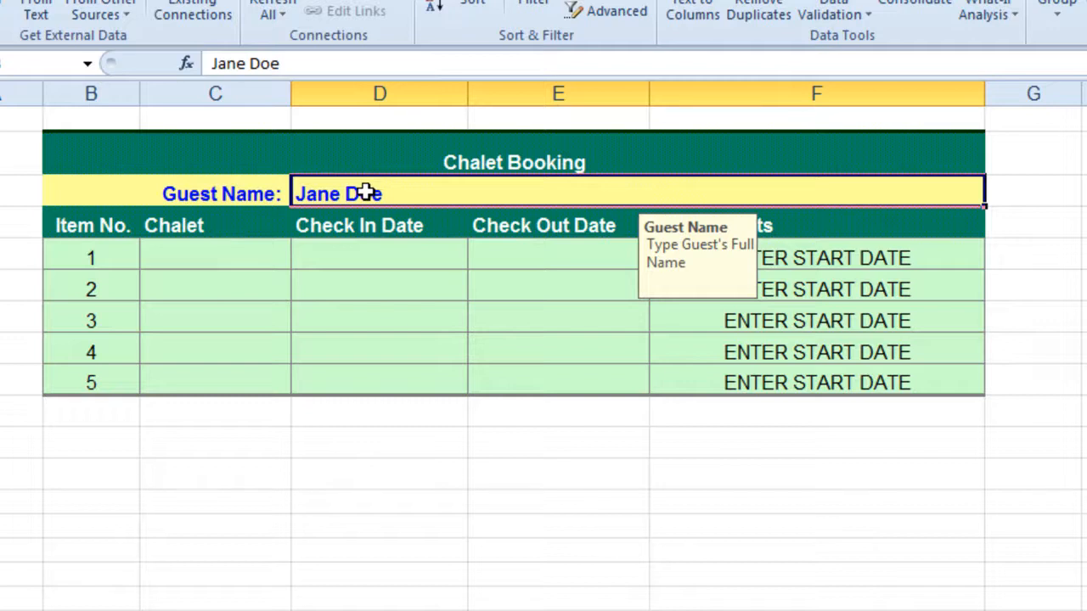
key("Delete")
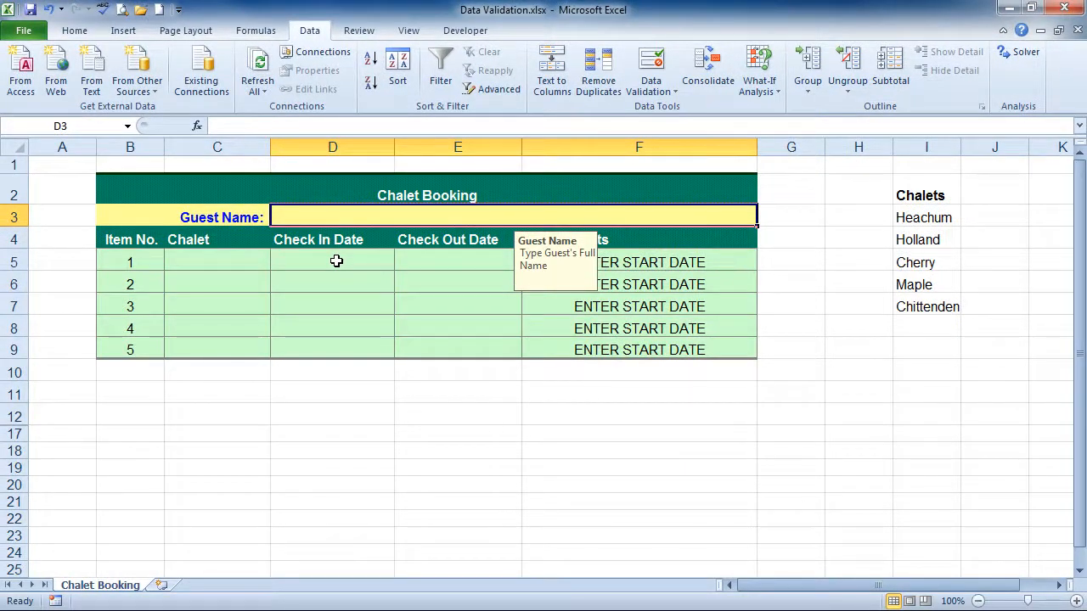
Step: Restrict the Check In and Check Out cells D5:E9 to dates between 9/1/13 and 8/31/14 with data validation
left_click_drag(339, 256, 437, 351)
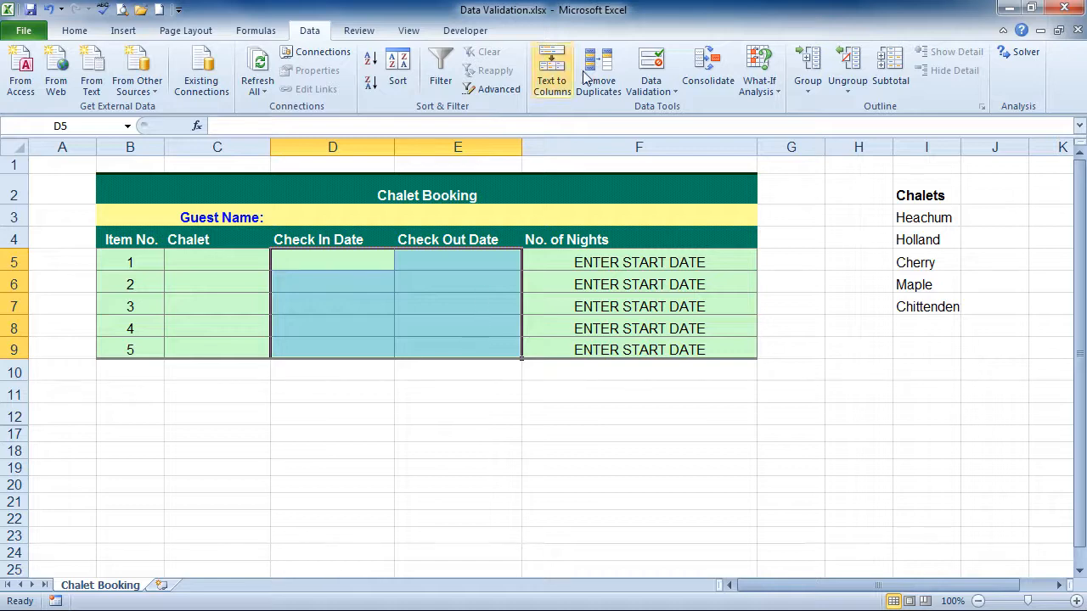
left_click(653, 59)
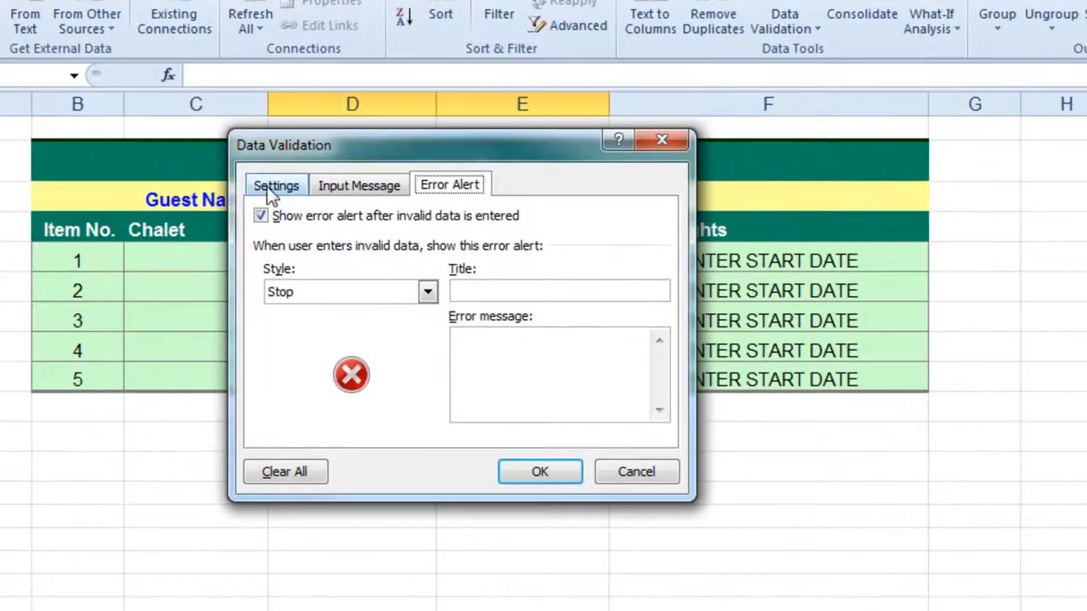
left_click(272, 189)
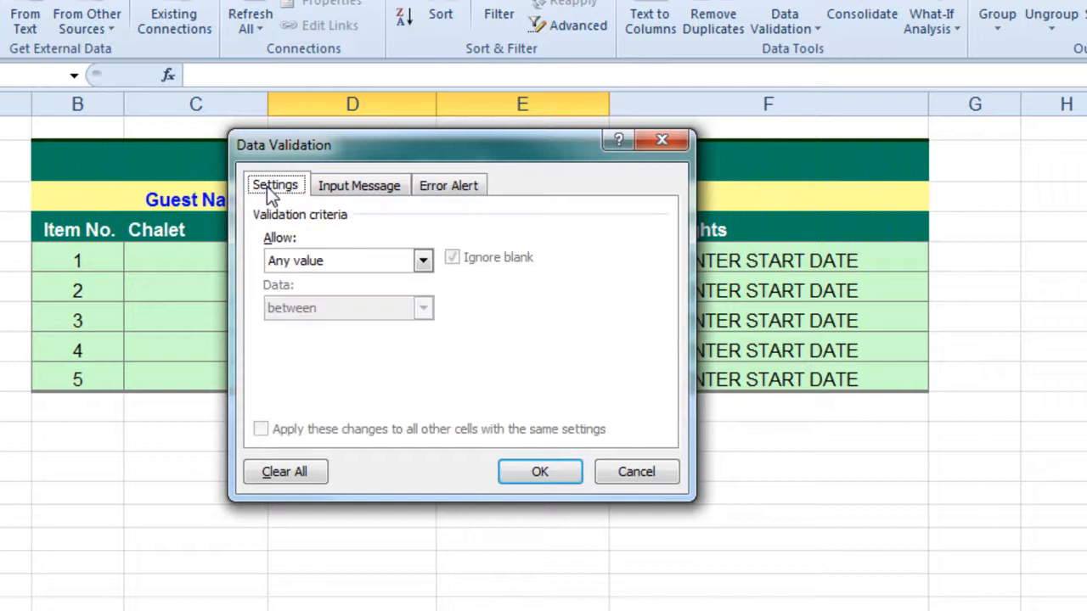
left_click(426, 265)
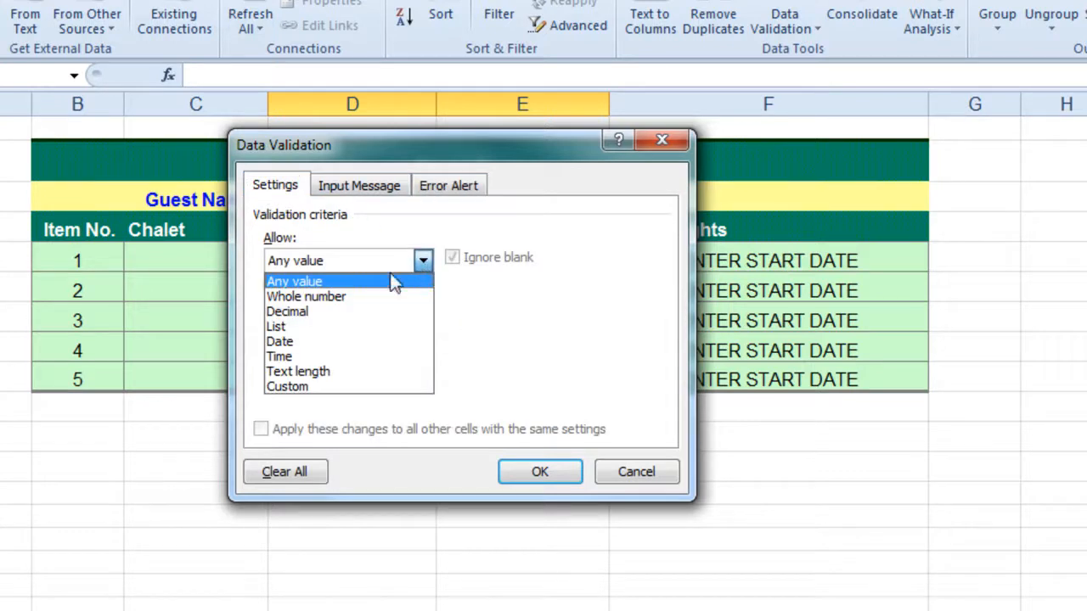
left_click(292, 343)
left_click(297, 353)
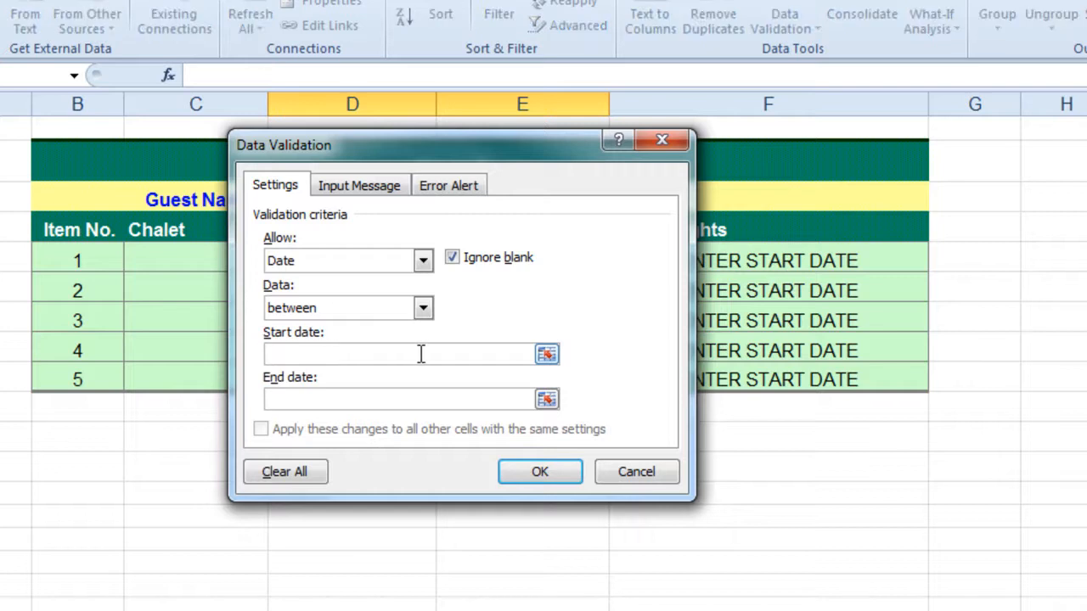
type("9/1/13")
left_click(326, 397)
type("8/31/14")
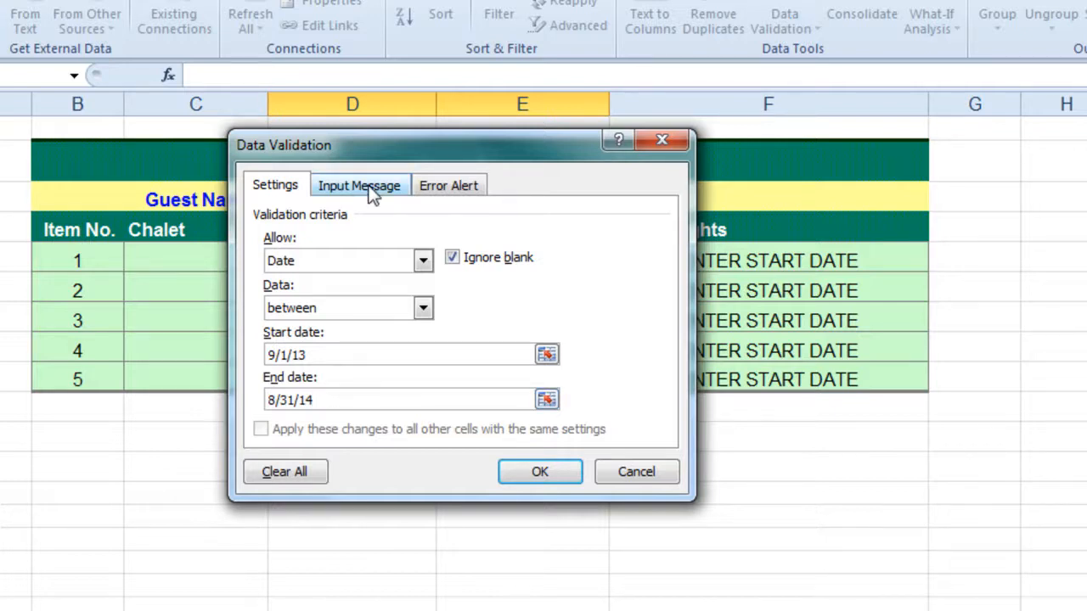
Step: Give the date cells an error alert titled "Invalid Date" reading "Must enter a date between September 1, 2013 and August 31, 2014" and apply it
left_click(453, 189)
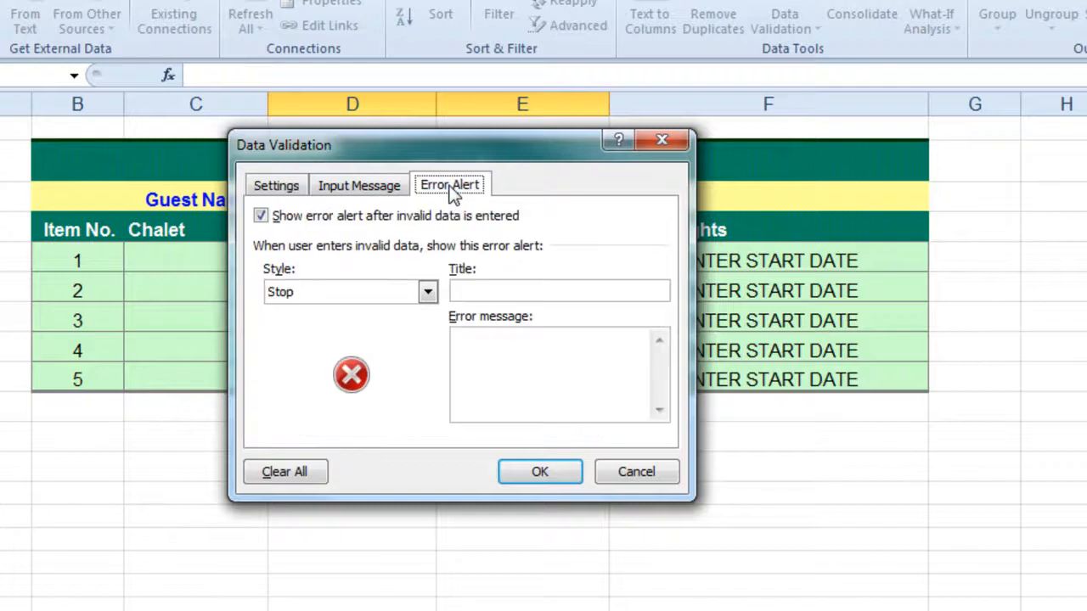
left_click(533, 292)
type("Invalid Date")
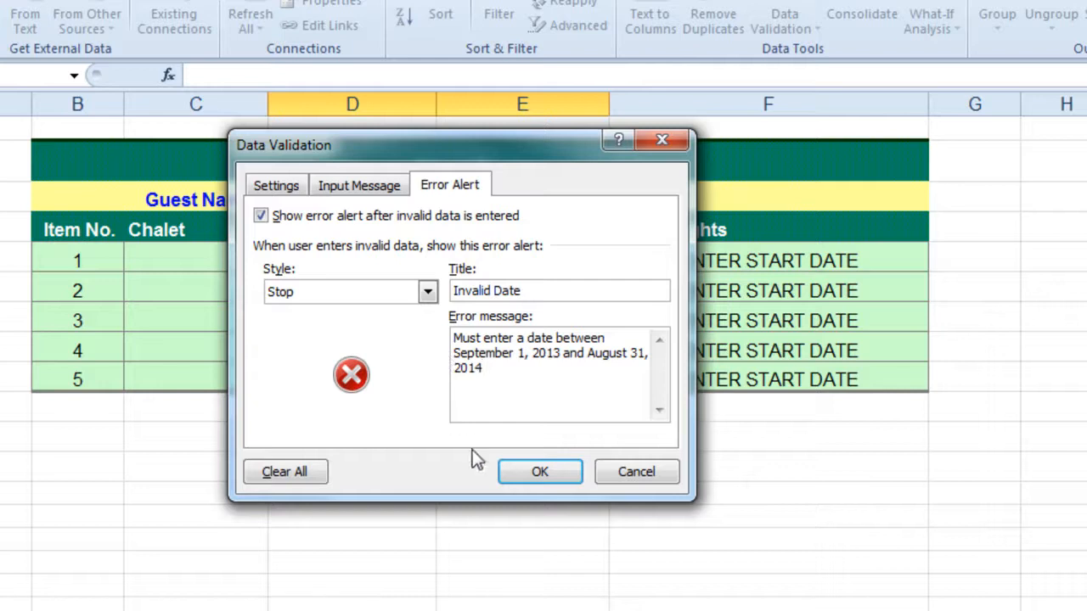
left_click(549, 474)
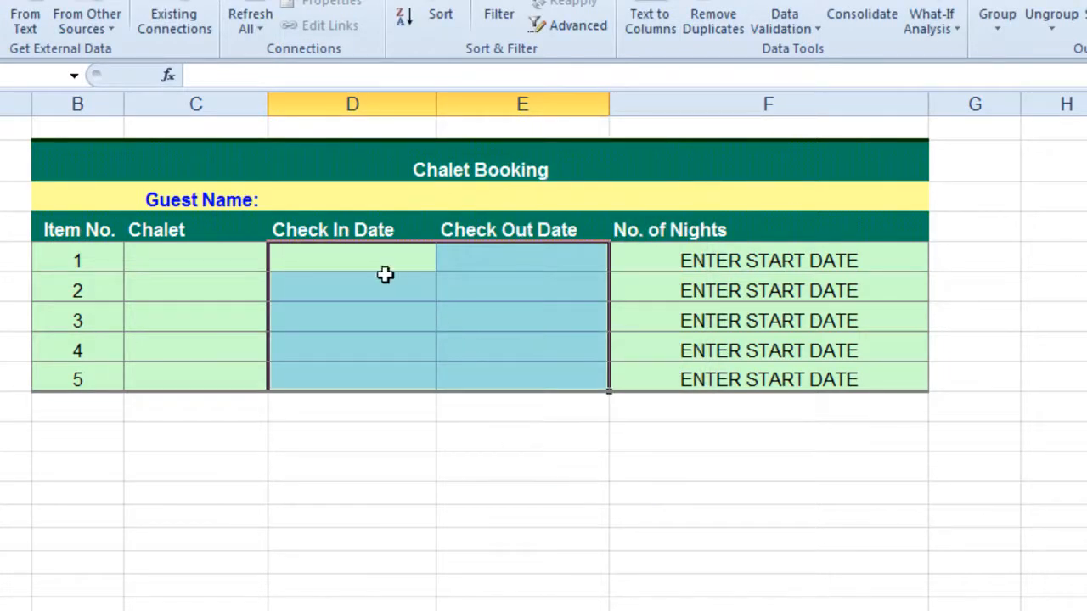
Step: Test the date validation by trying to enter 8/1/13 as item 1's check-in date, and cancel the entry
left_click(365, 258)
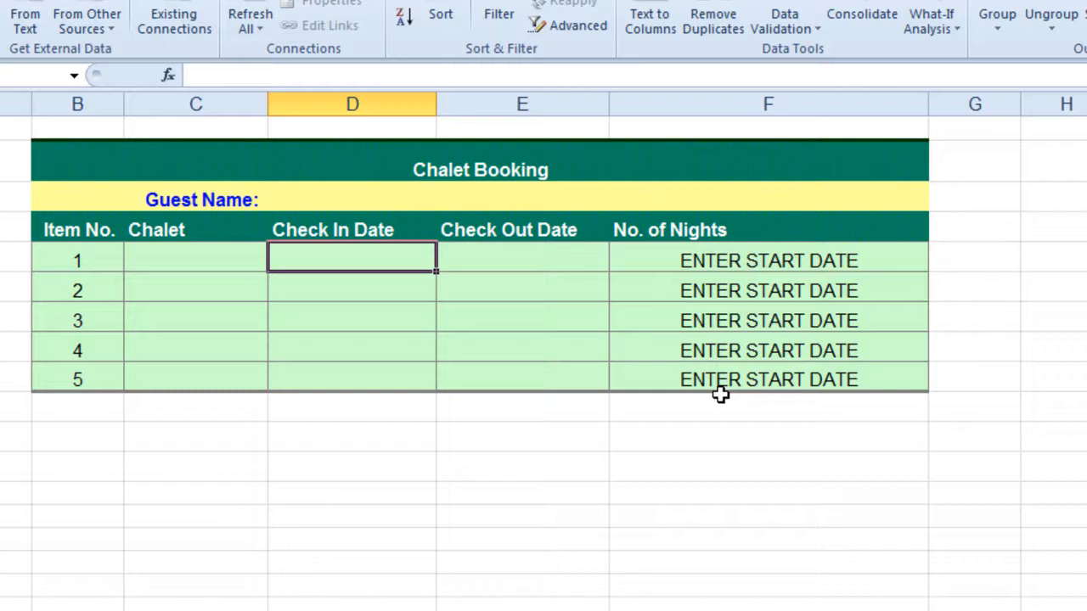
type("8/1/13")
key("Return")
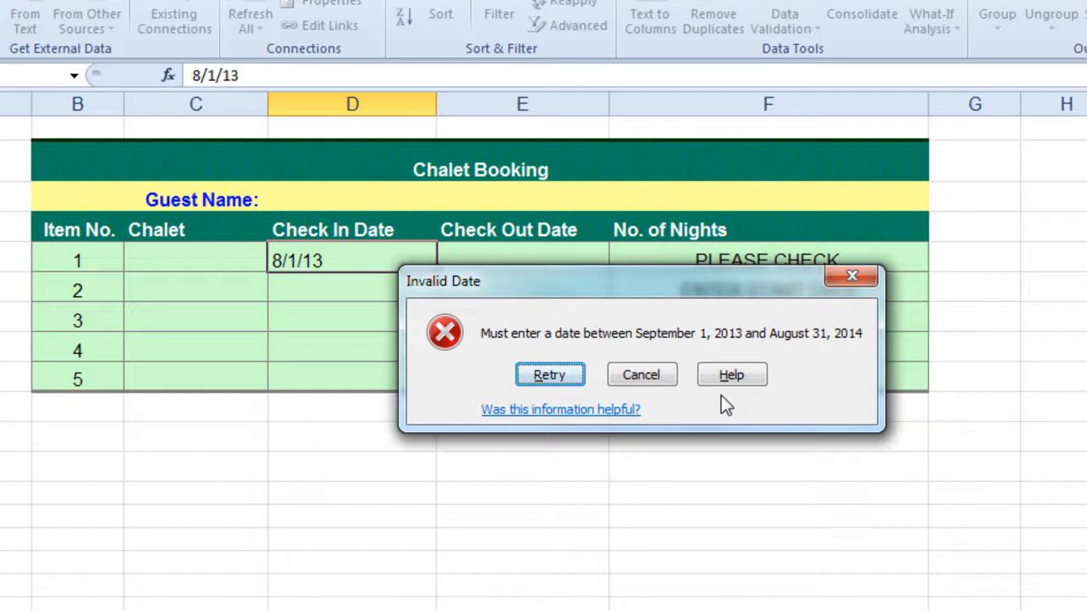
left_click(630, 379)
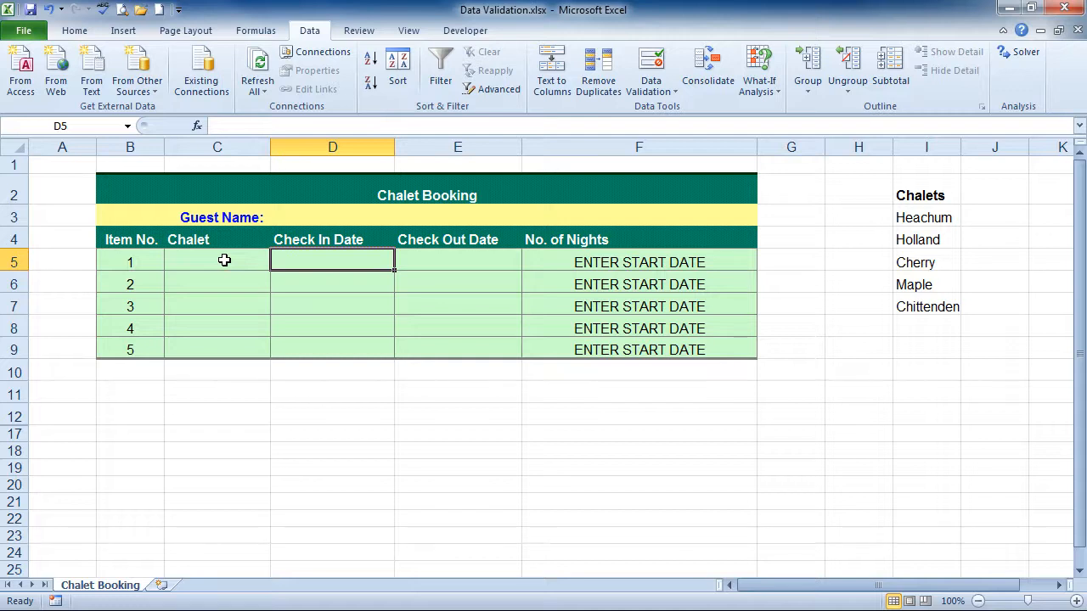
Step: Restrict the Chalet cells C5:C9 with list data validation that uses the chalet names in I3:I7 as source
left_click_drag(224, 260, 216, 349)
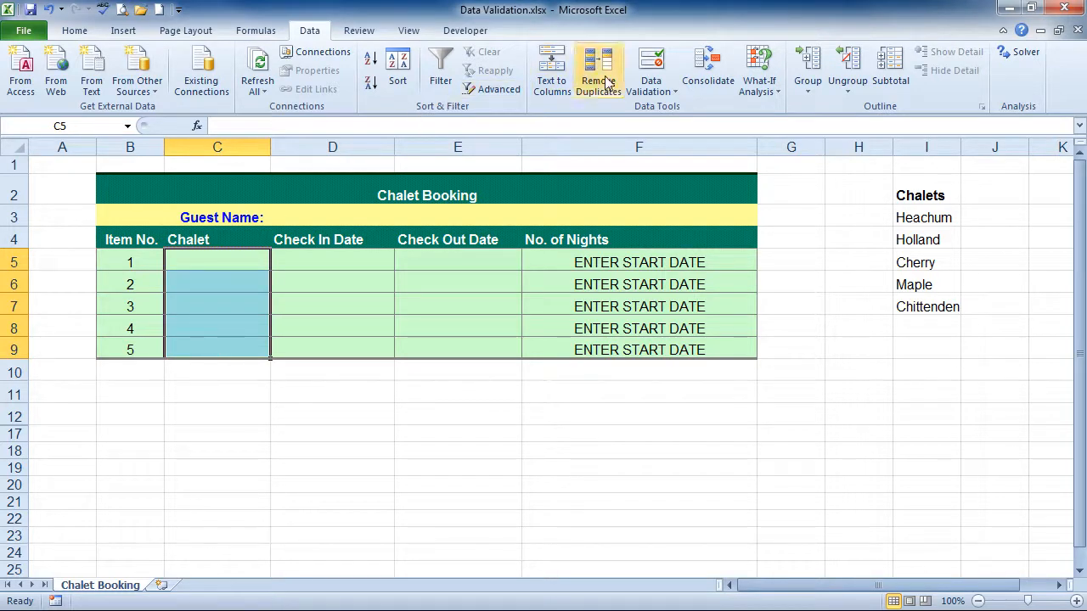
left_click(651, 64)
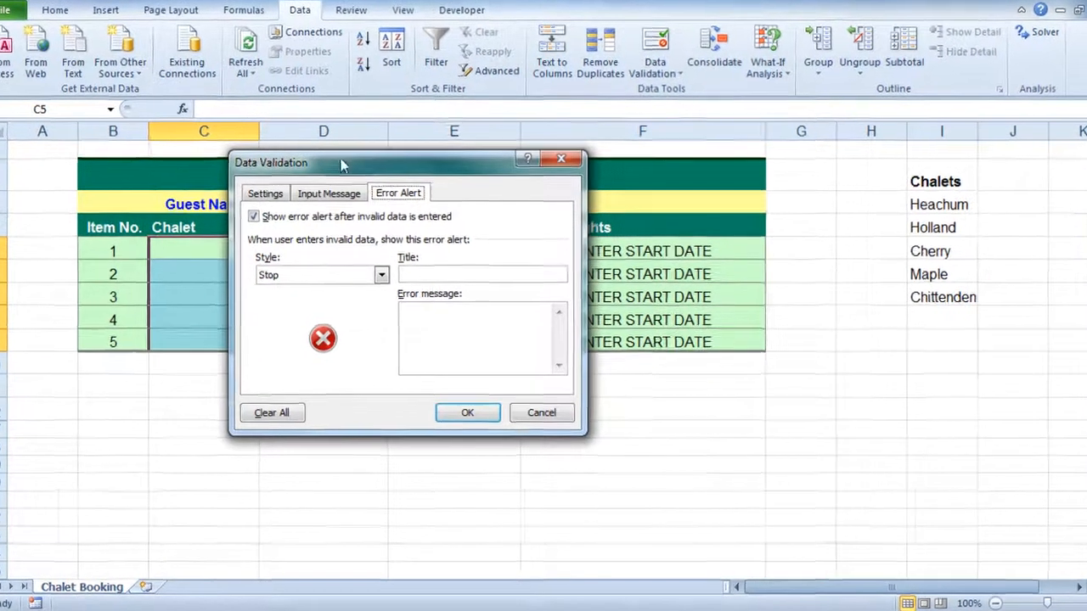
left_click(265, 194)
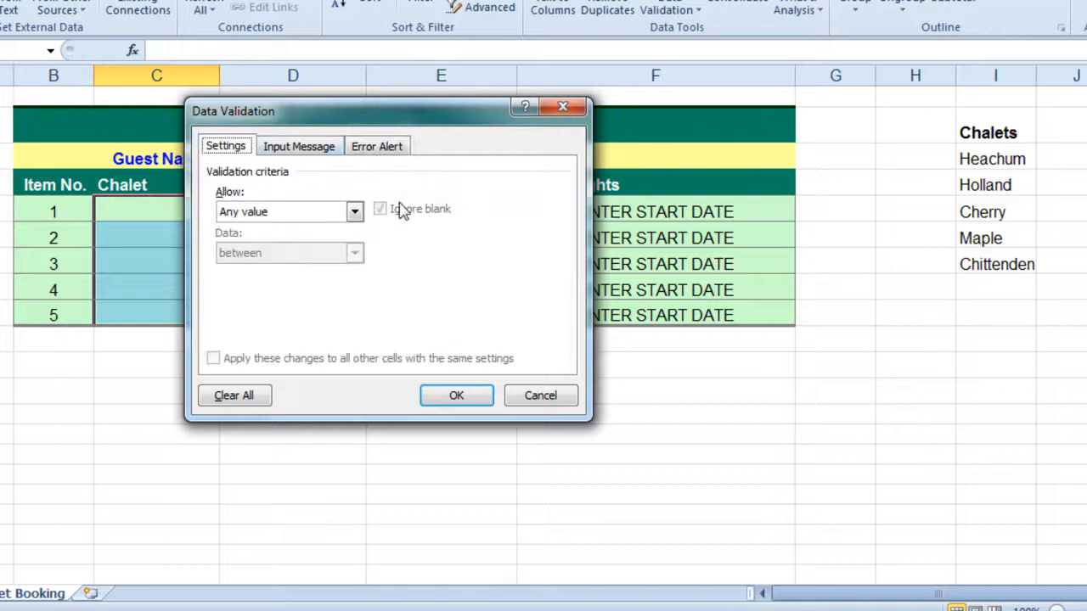
left_click(354, 212)
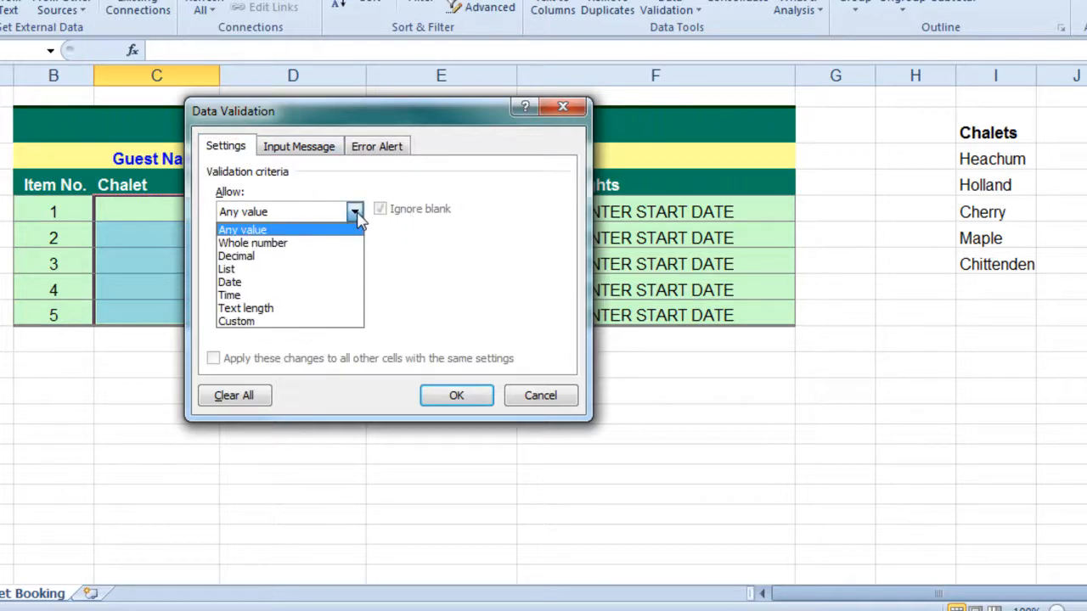
left_click(252, 270)
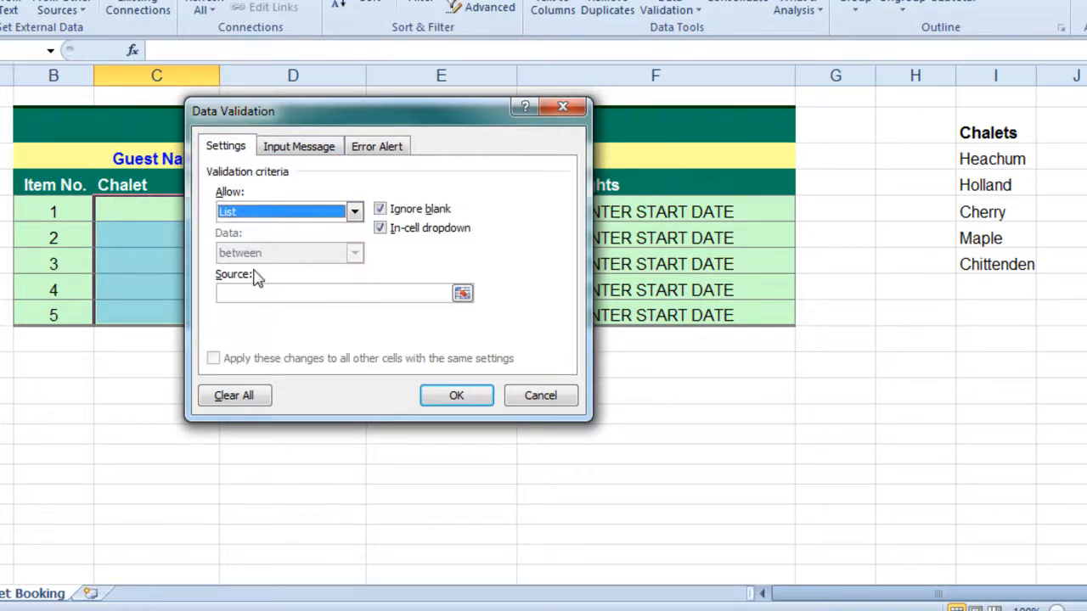
left_click(266, 293)
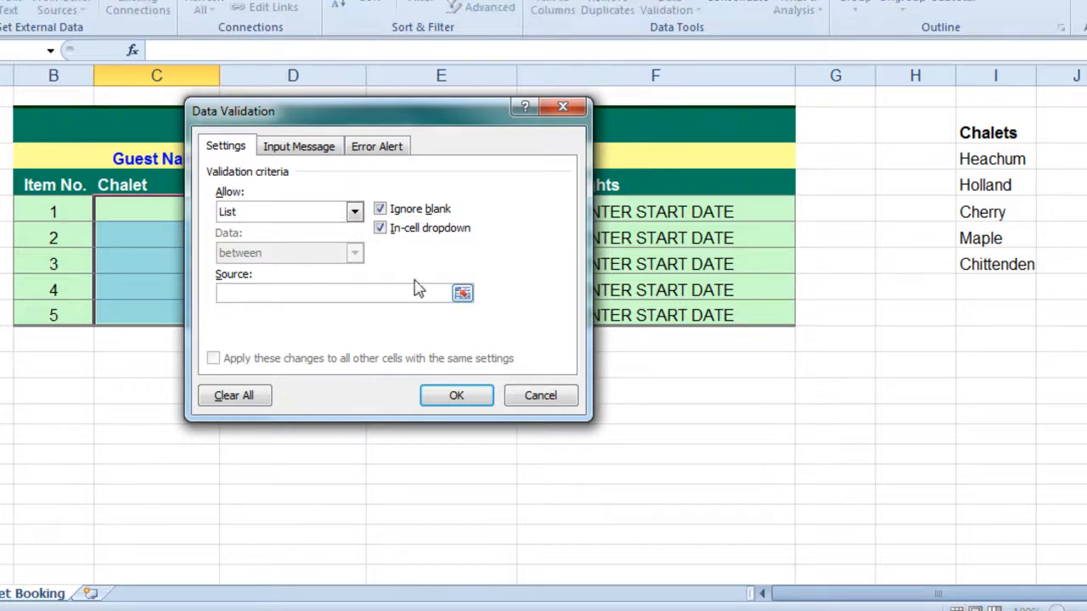
left_click_drag(991, 159, 992, 265)
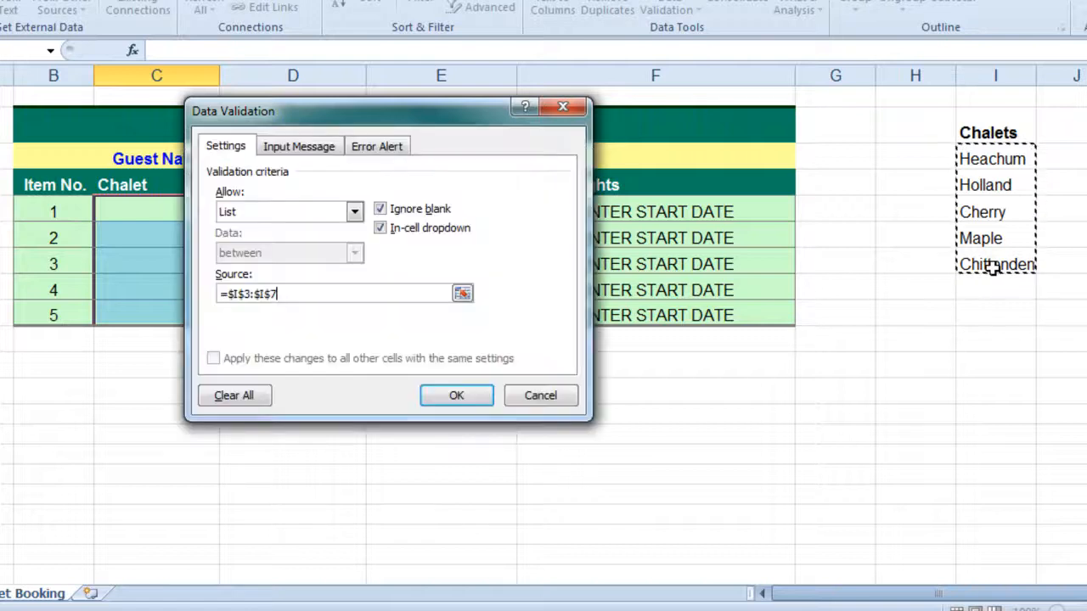
Step: Give the chalet cells an error alert titled "Invalid Data" reading "Must pick a chalet from the list" and apply the validation
left_click(297, 149)
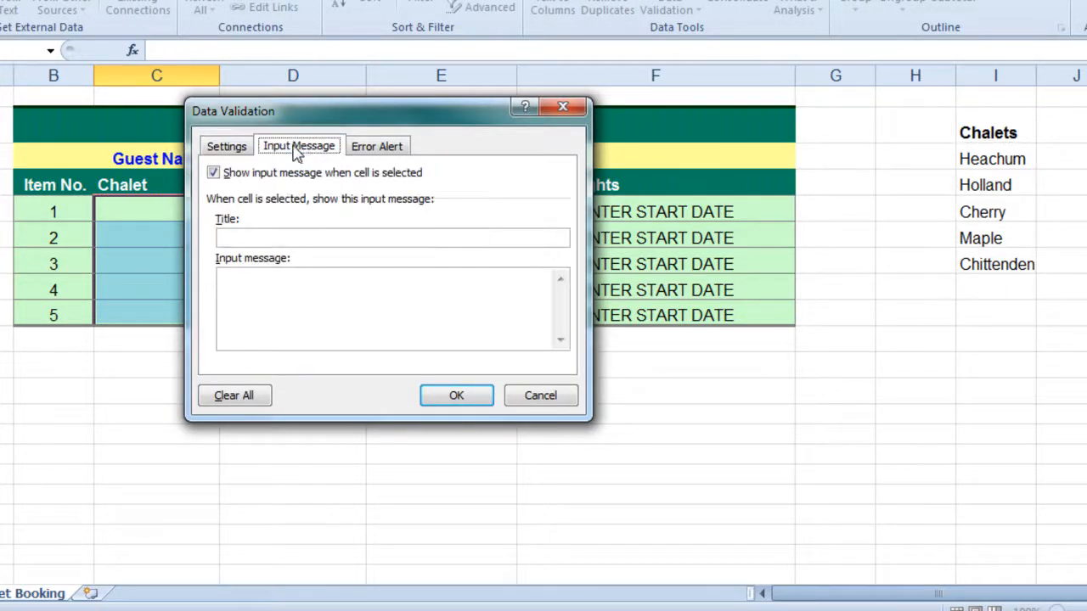
left_click(390, 148)
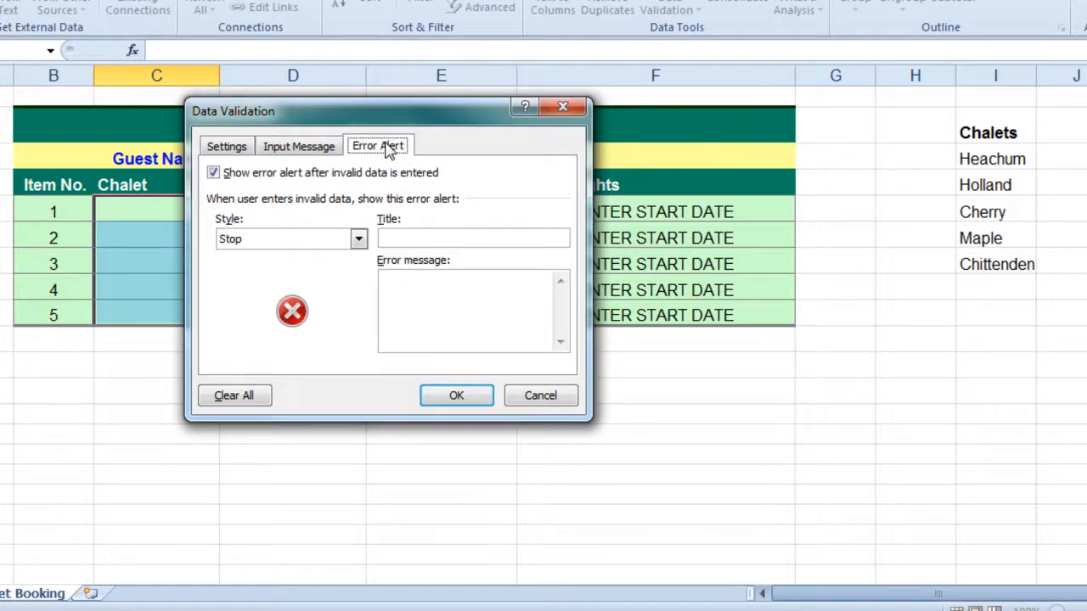
left_click(455, 235)
left_click(453, 237)
type("Invalid Data")
key("Tab")
type("Must pick a chalet from the list")
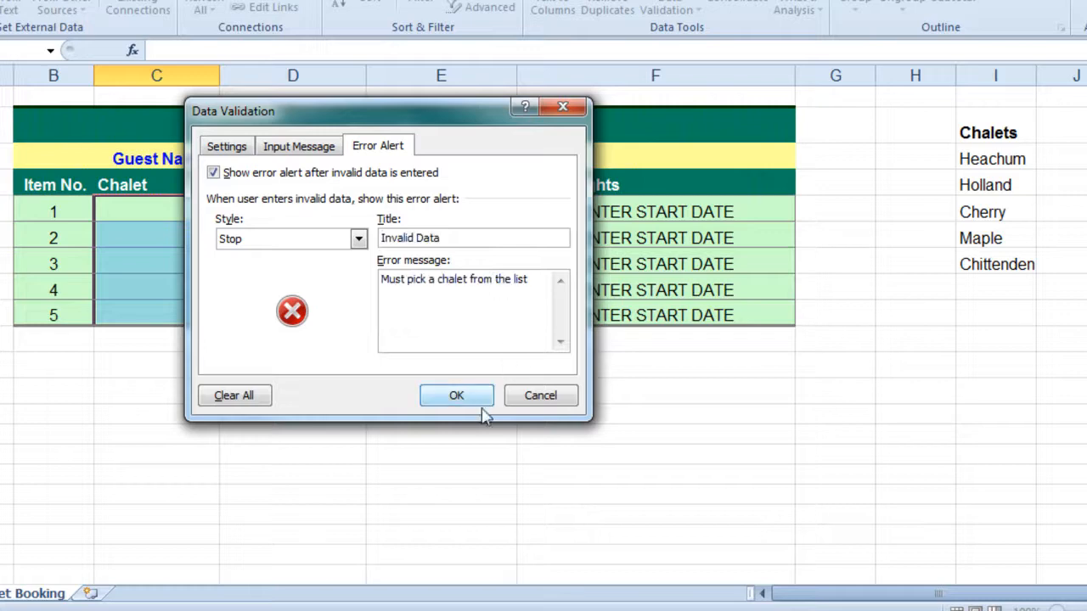
left_click(450, 398)
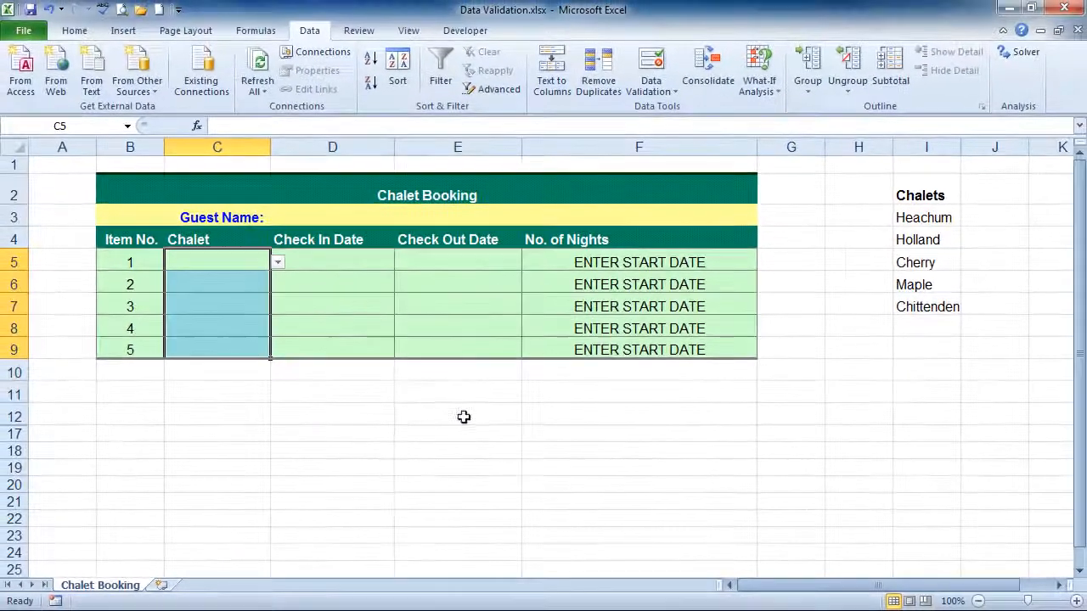
Step: Test the chalet list by choosing Cherry for item 1 in C5
left_click(211, 260)
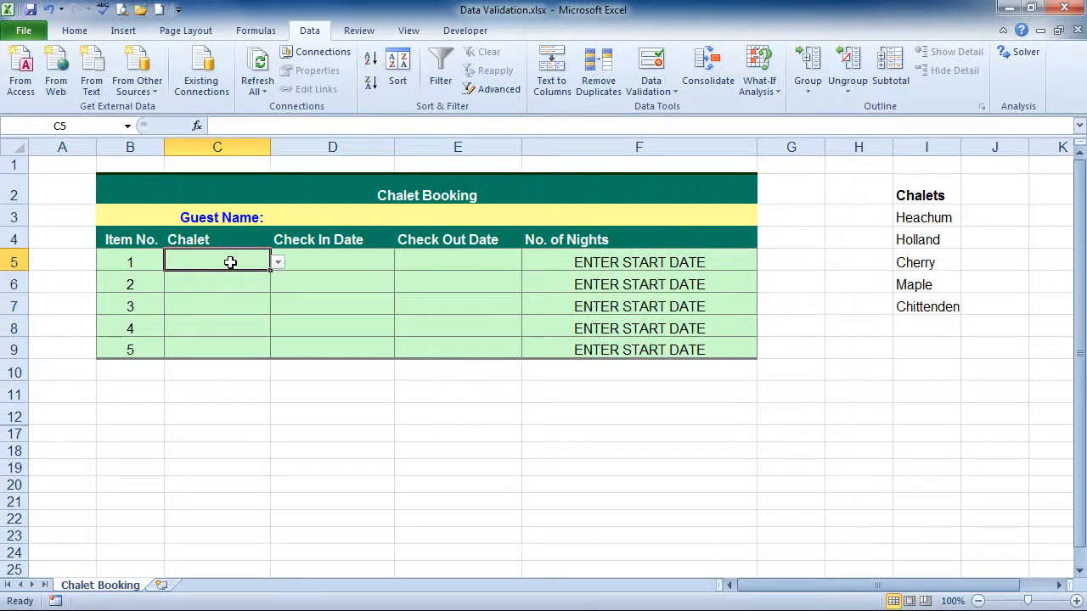
left_click(222, 279)
left_click(222, 260)
left_click(278, 263)
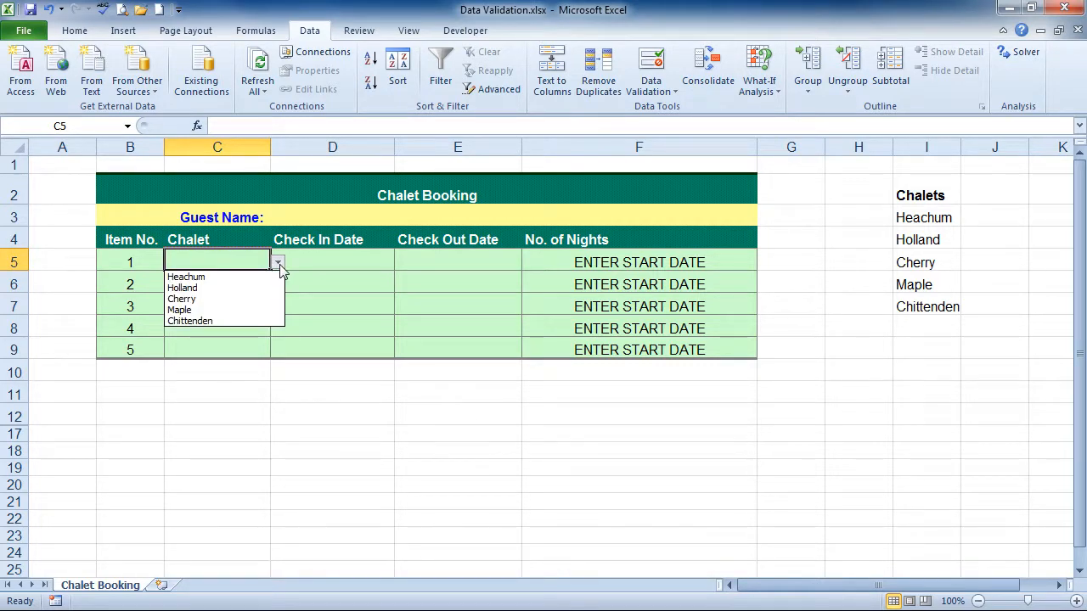
left_click(198, 300)
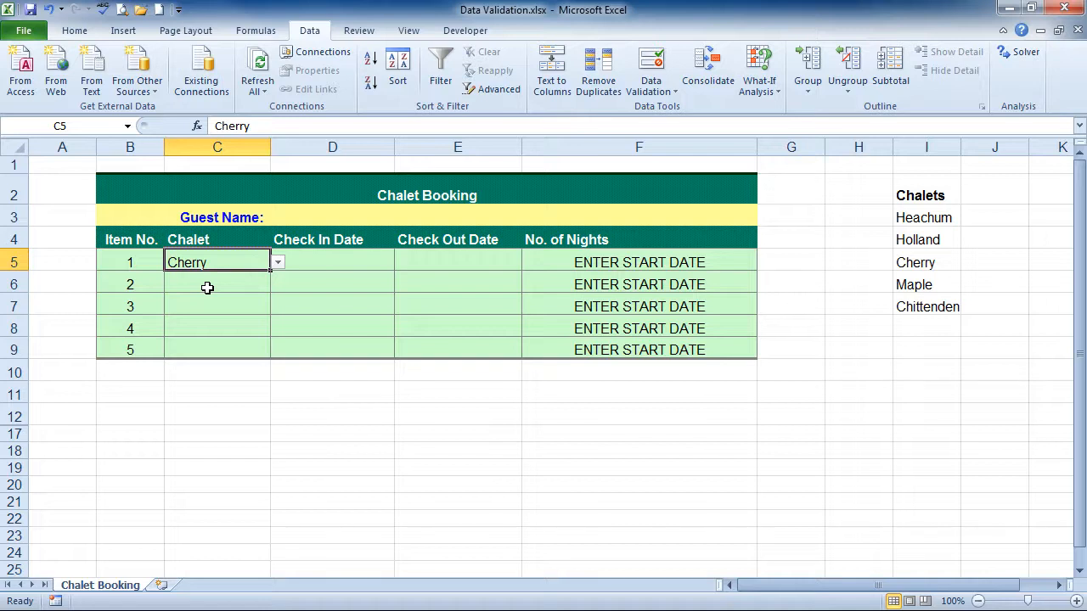
Step: Test the chalet validation by trying to enter Apple in C5, cancel the entry and clear the cell
type("Apple")
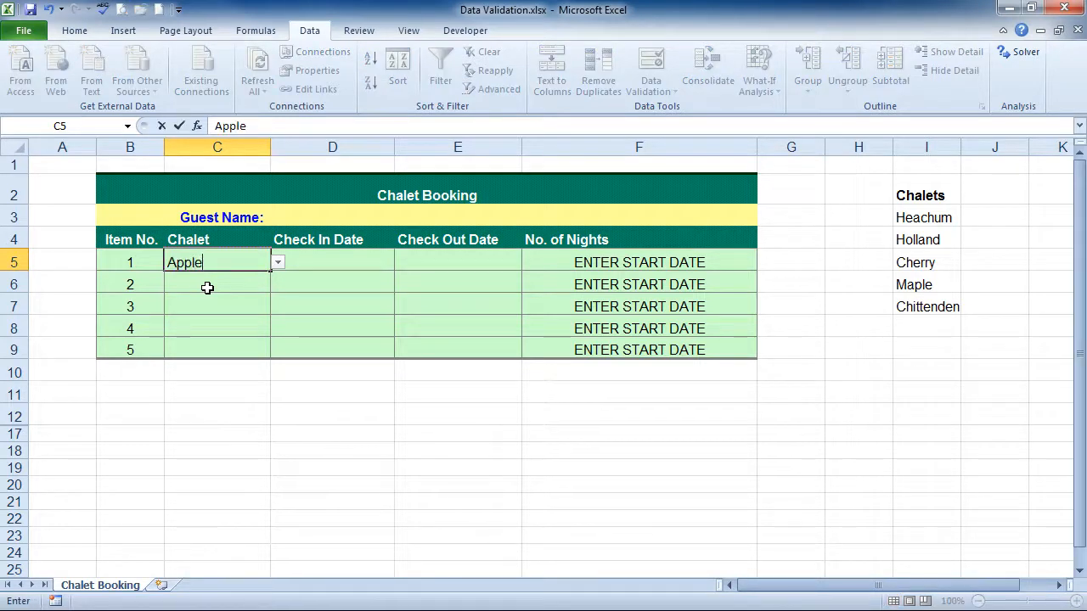
key("Return")
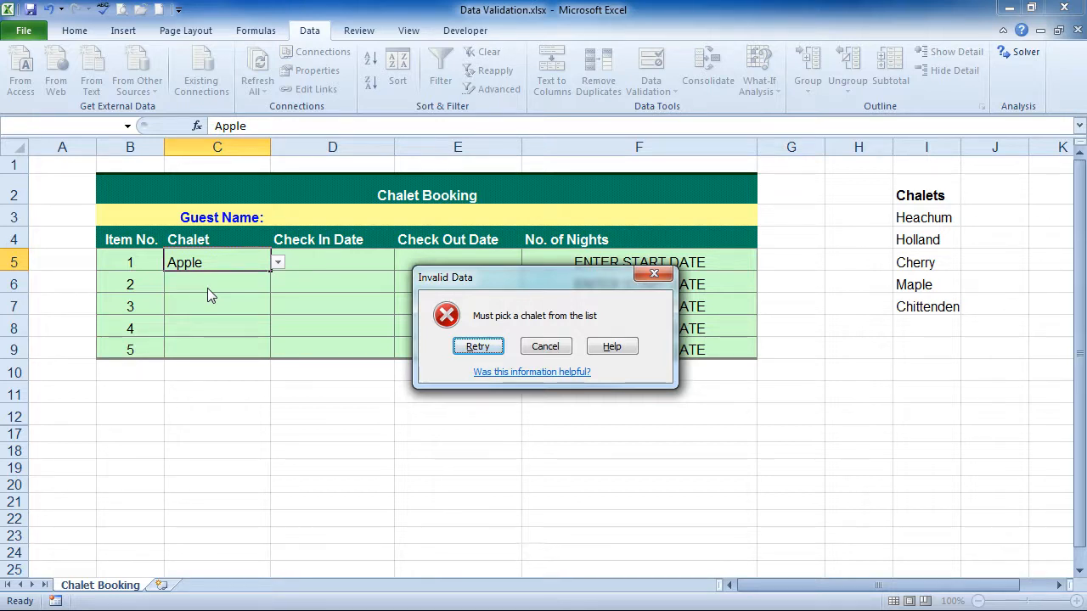
left_click(542, 354)
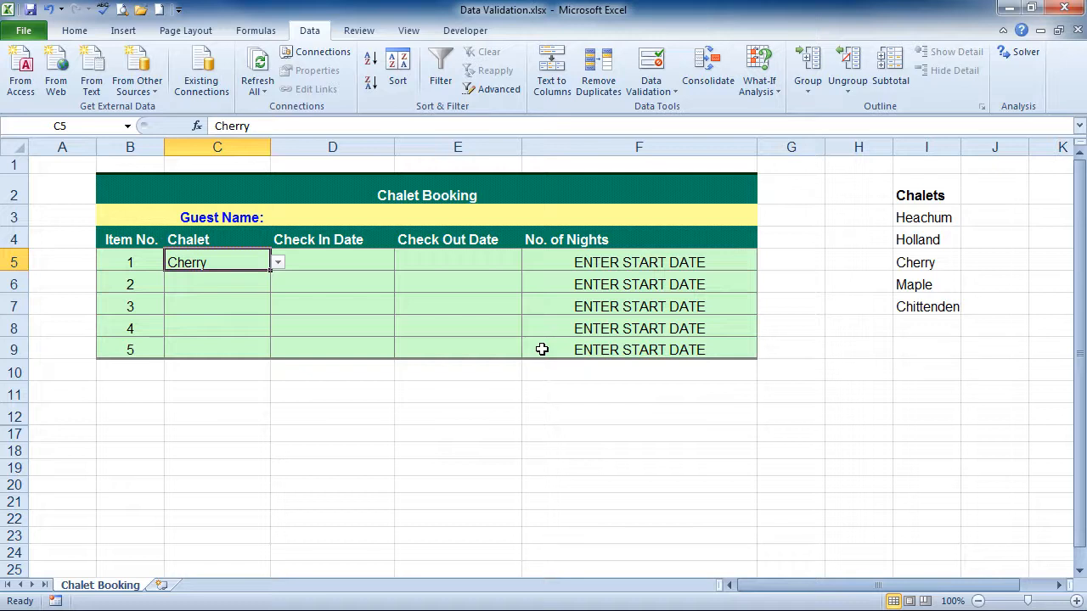
key("Delete")
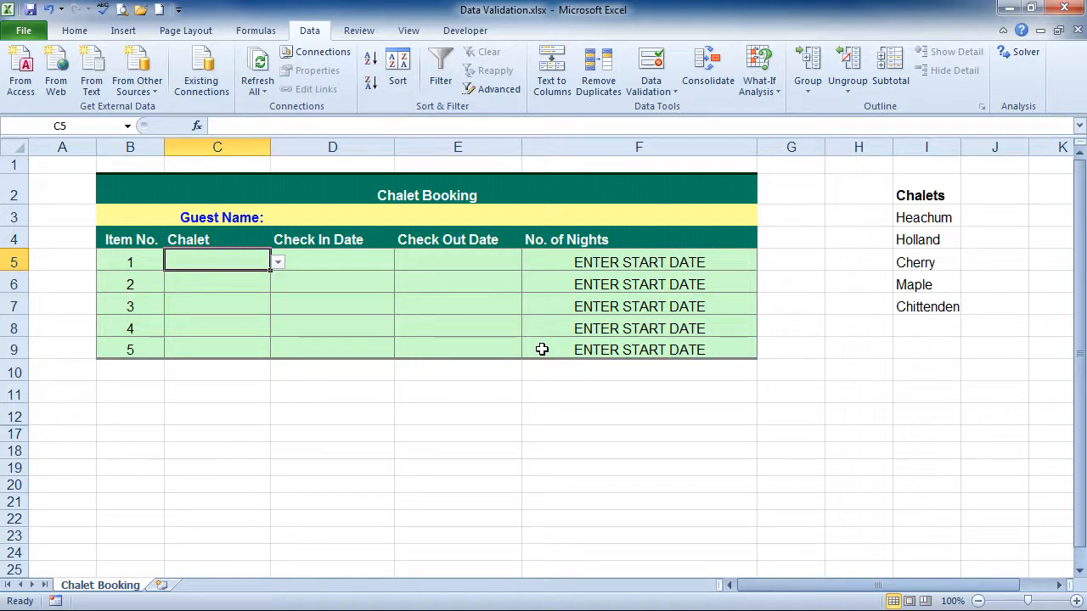
Step: Hide column I containing the source list of chalets
left_click(924, 146)
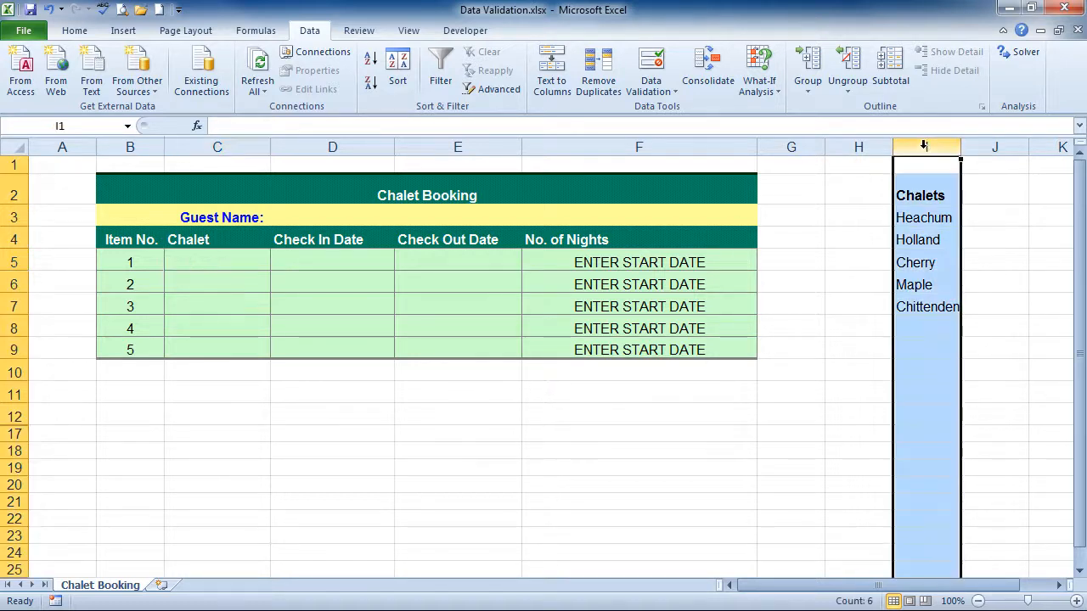
key("ctrl+0")
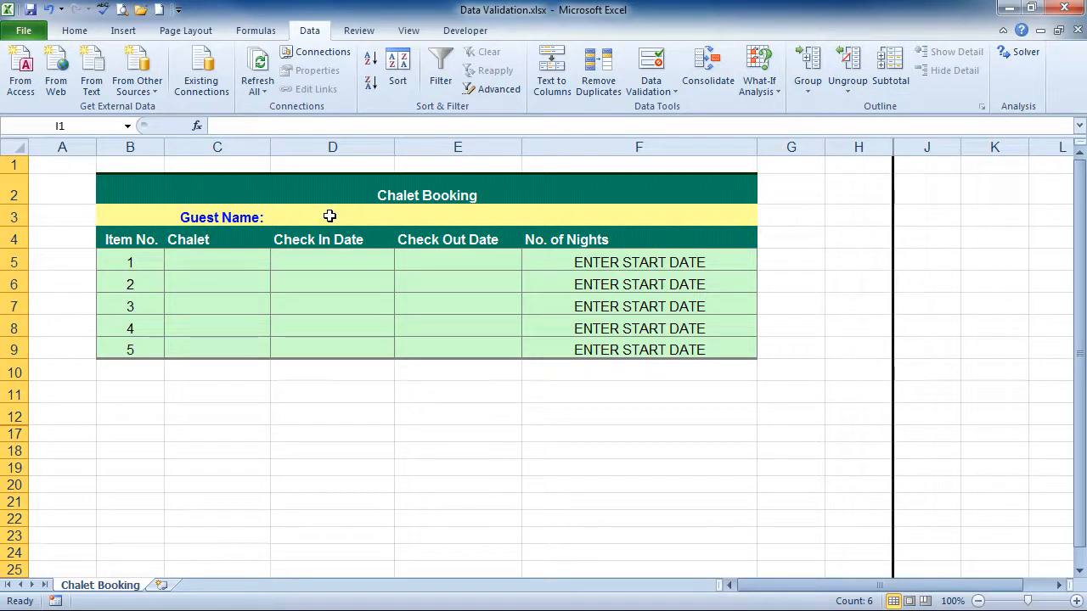
Step: Clear all data validation settings from the guest name cell D3 and apply the removal
left_click(329, 217)
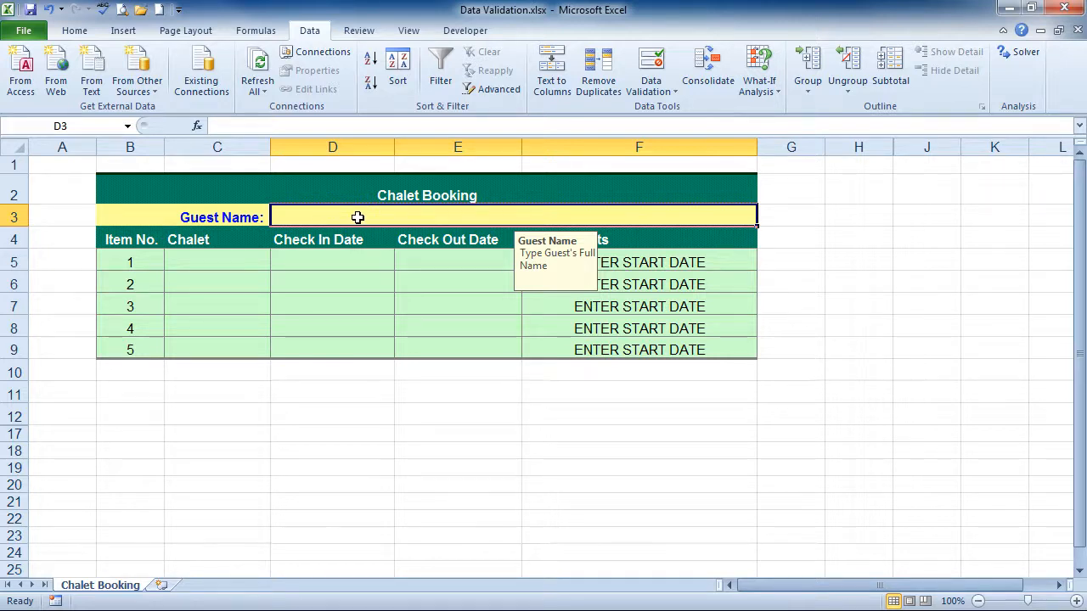
left_click(650, 60)
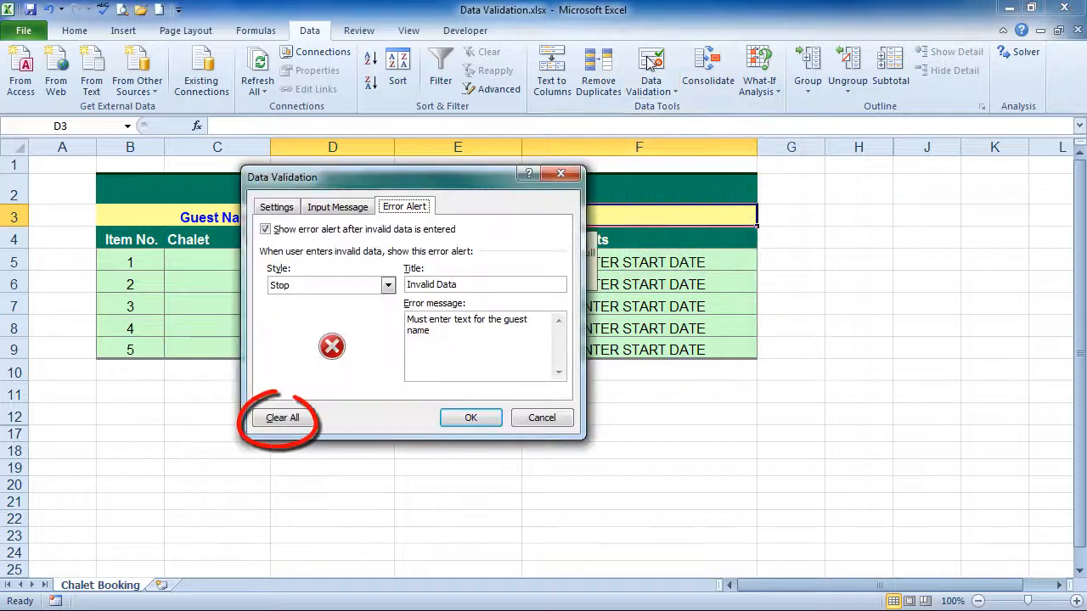
left_click(278, 421)
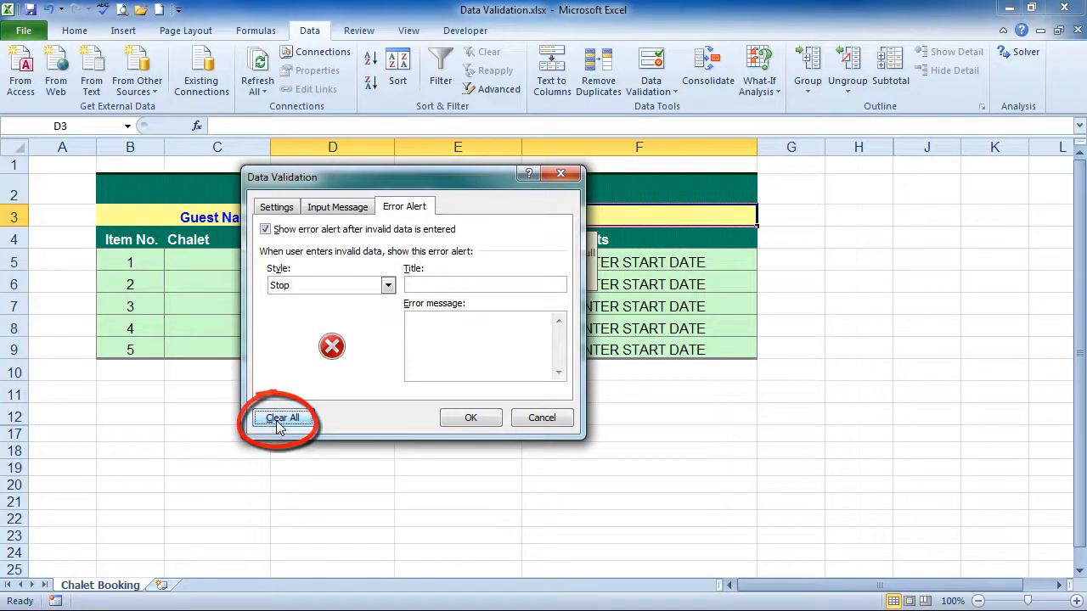
left_click(470, 418)
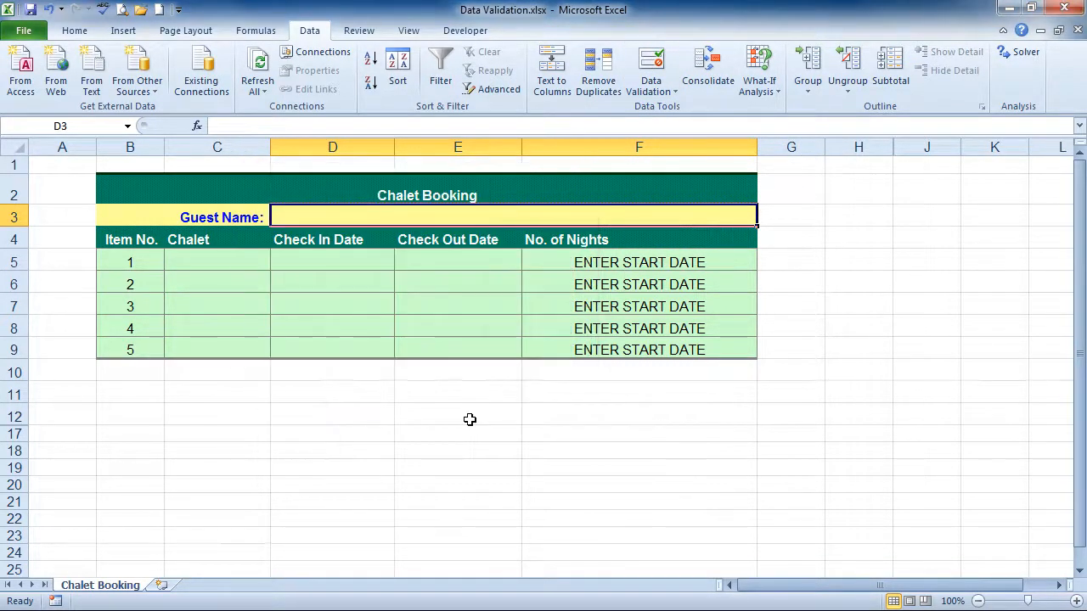